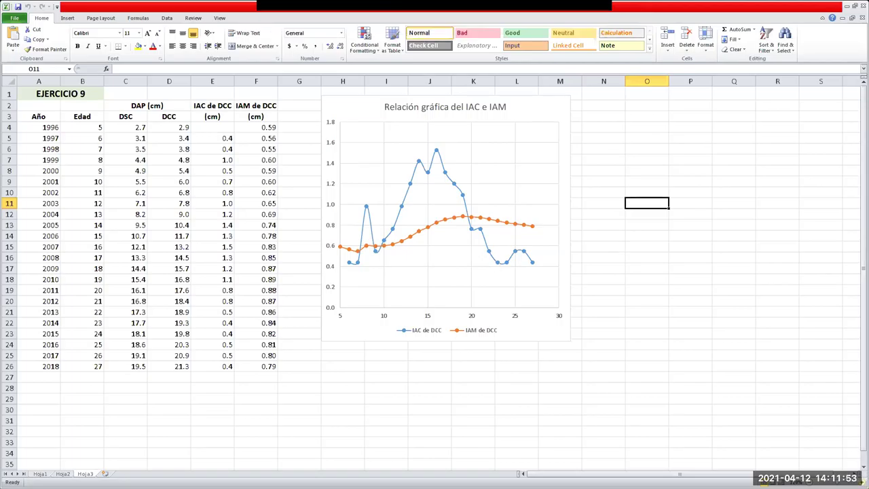
Highlight the first IAC de DCC value in cell E5 with a yellow fill
ctrl+scroll(546, 457, up, 1)
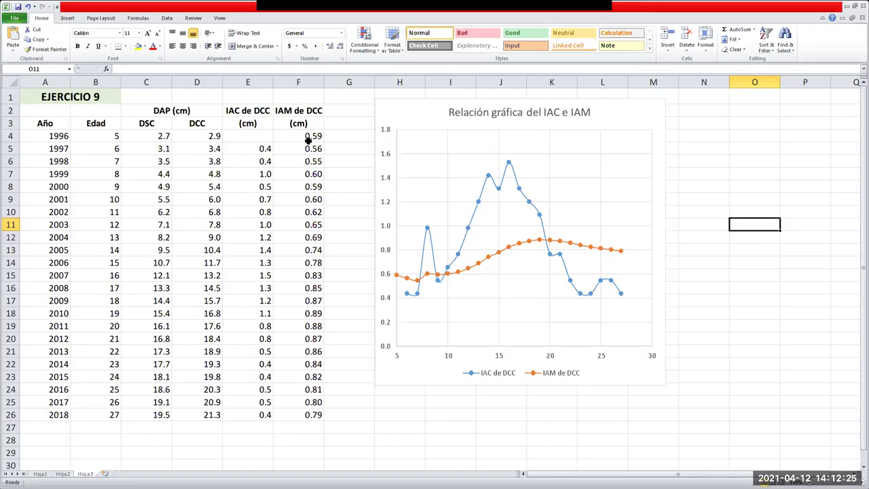
click(262, 149)
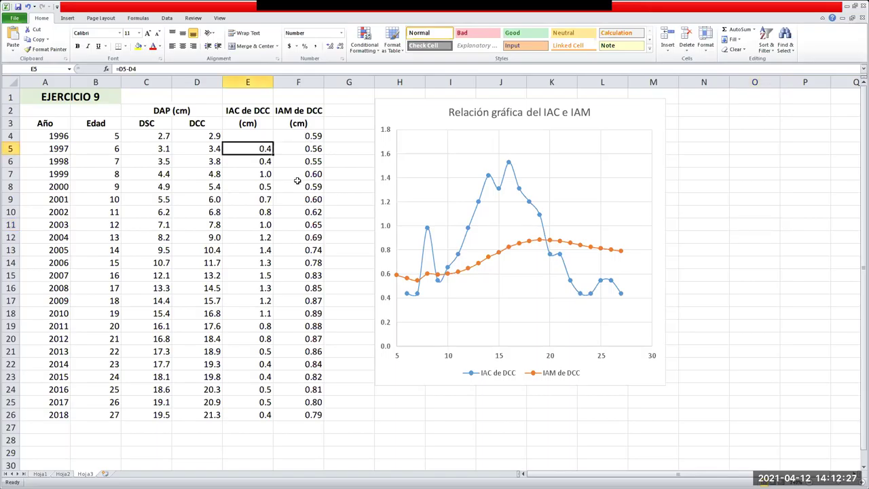
click(138, 46)
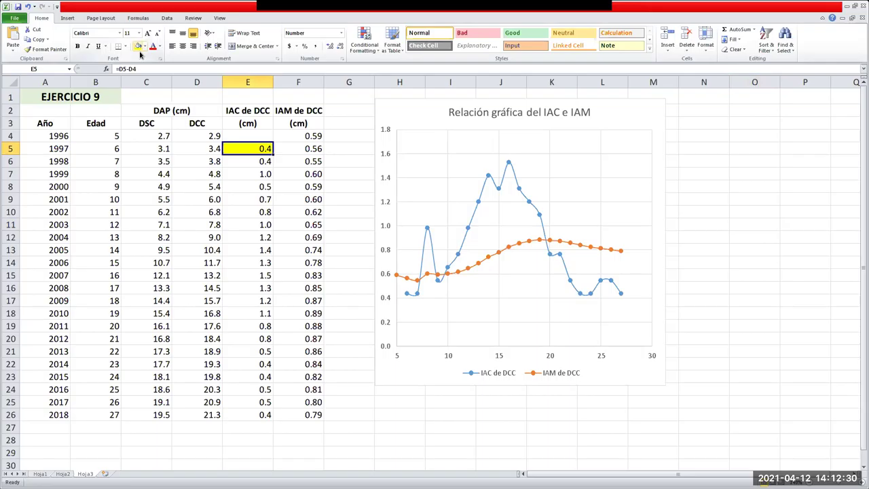
Inspect the chart's IAC de DCC series and age axis, and compare the first IAC and IAM formulas in rows 4 and 5
click(406, 295)
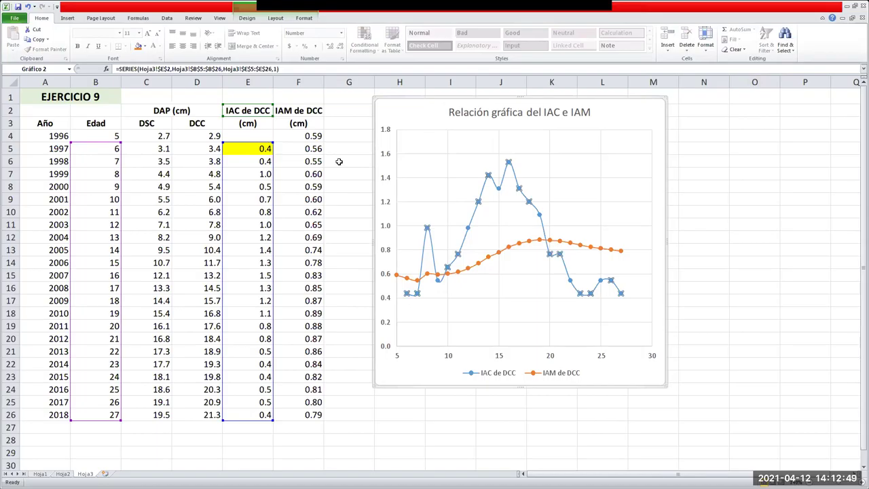
click(356, 287)
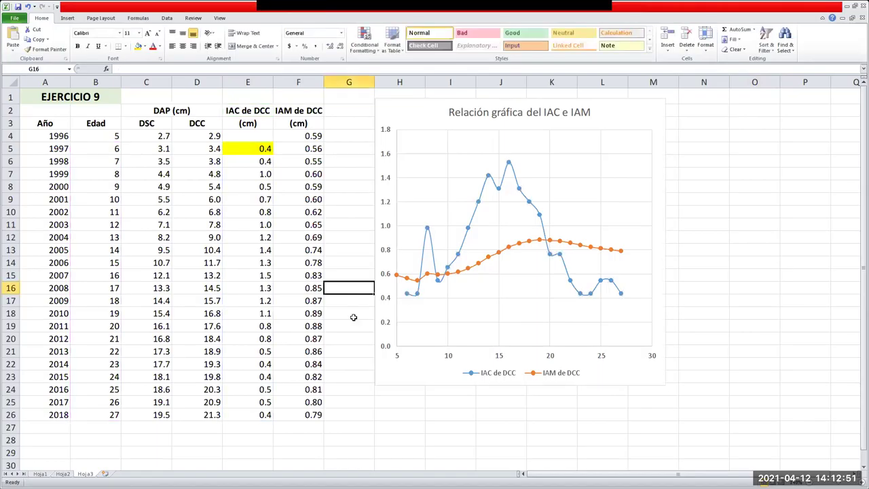
click(440, 430)
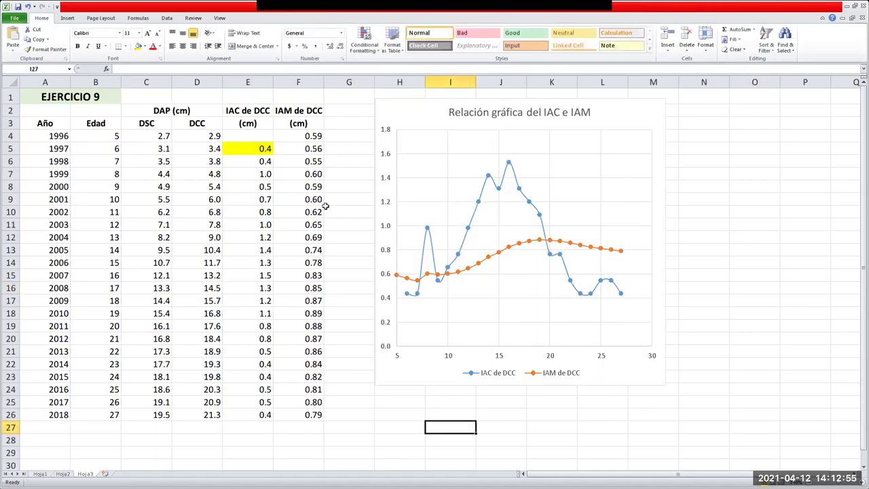
click(253, 145)
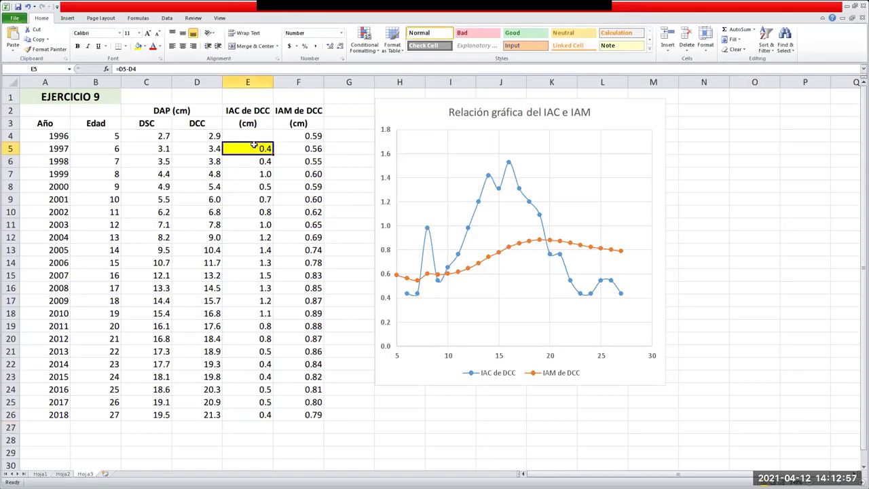
click(317, 148)
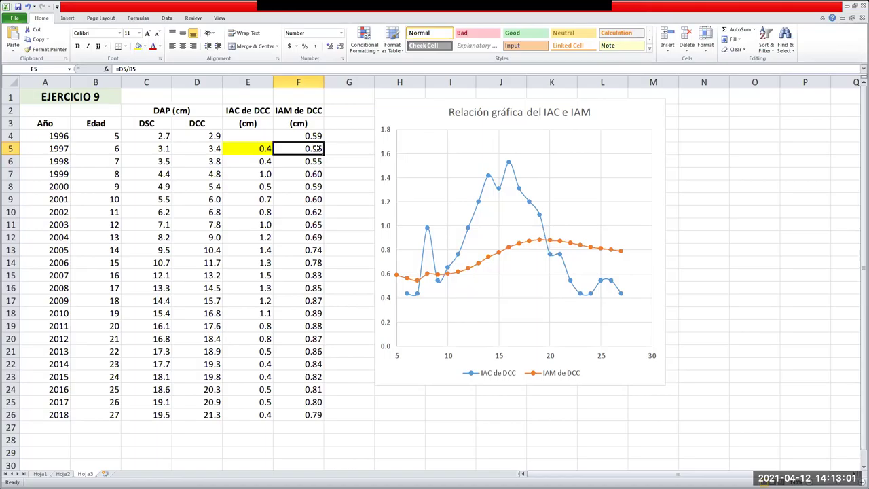
click(57, 150)
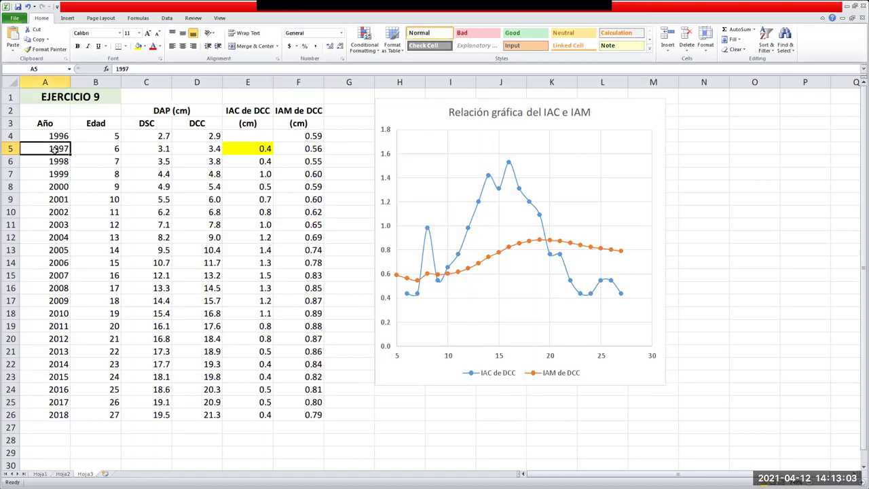
click(262, 148)
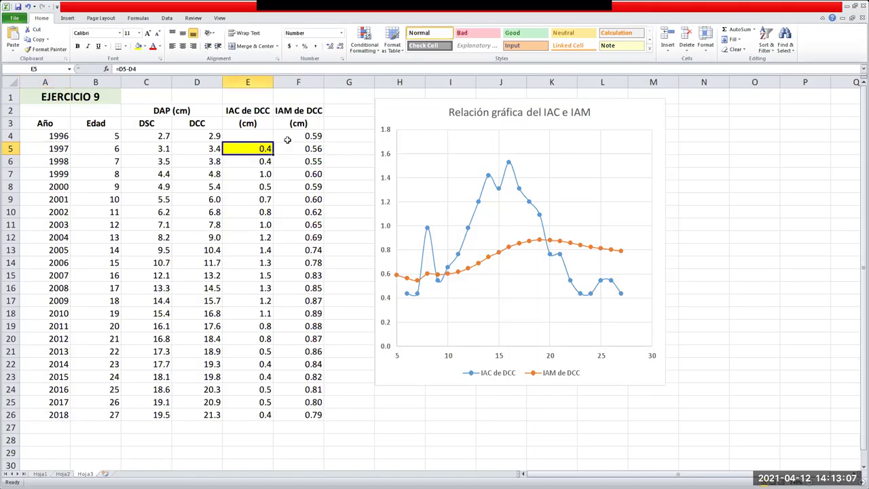
click(300, 137)
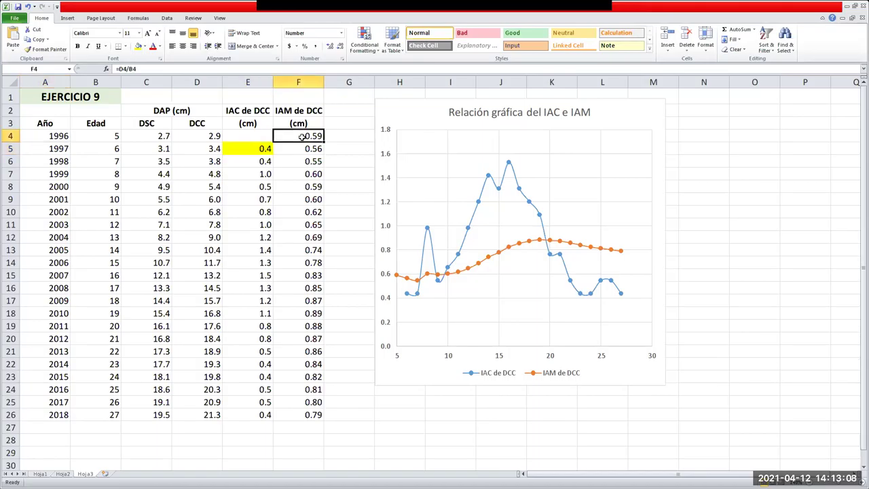
click(263, 149)
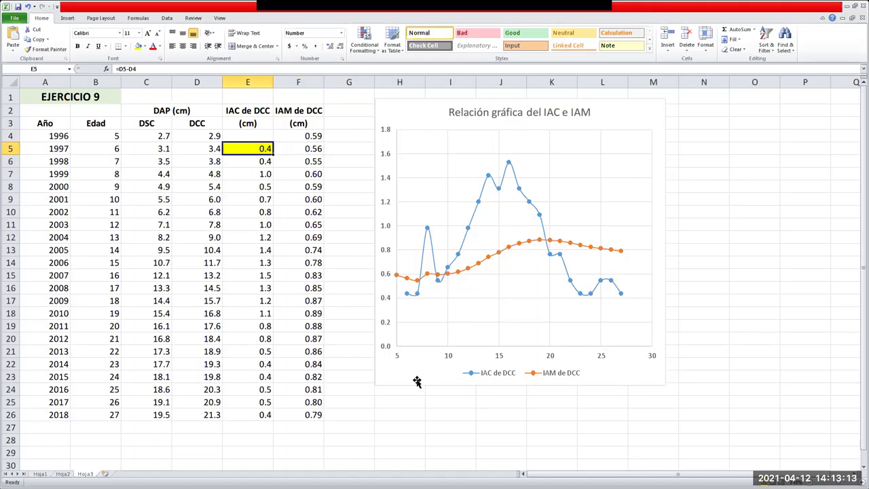
click(397, 284)
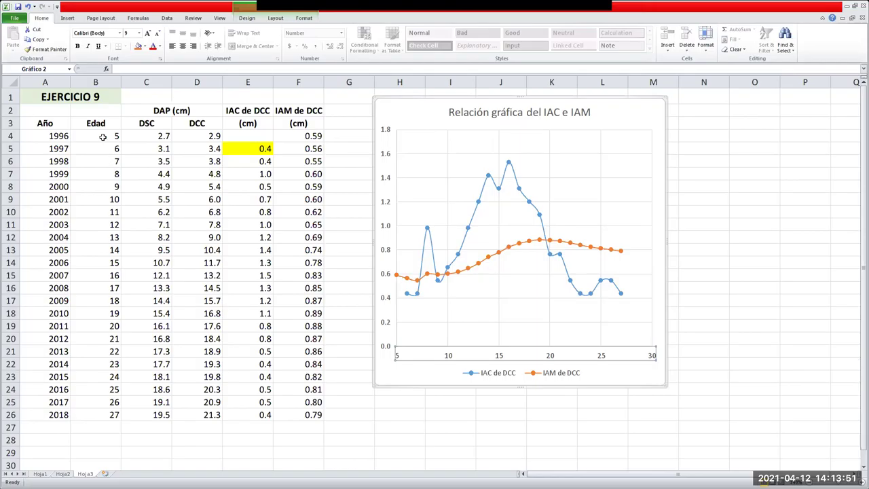
click(456, 418)
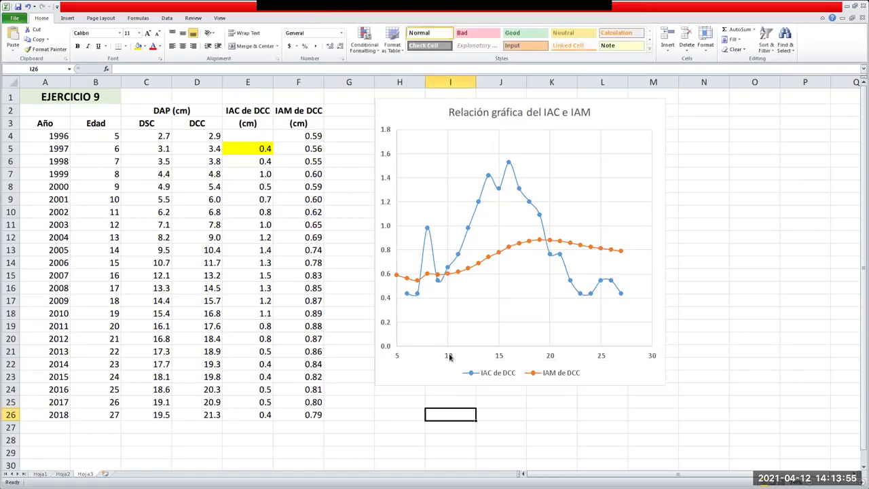
View the format settings of the chart's plot area and of the IAM de DCC series
click(474, 288)
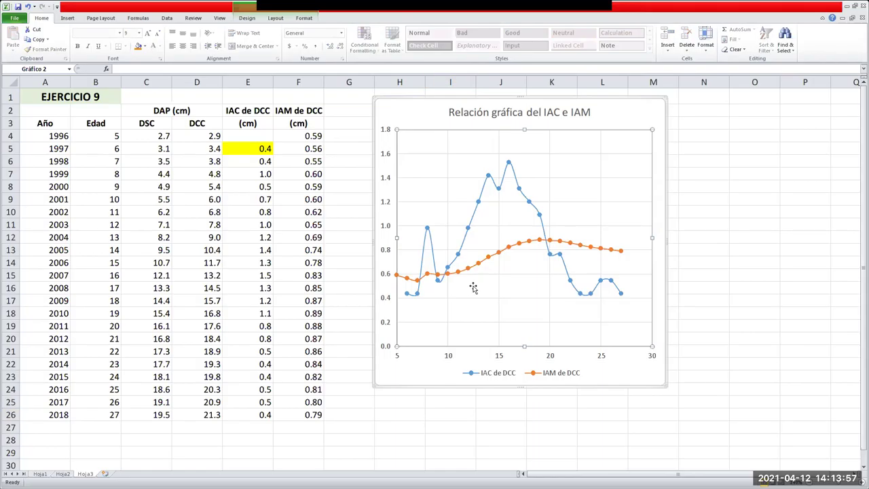
right_click(474, 288)
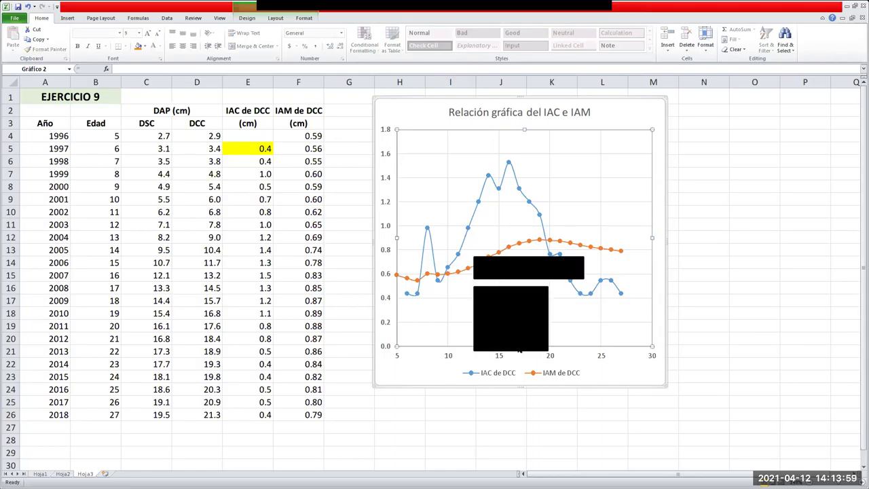
click(509, 343)
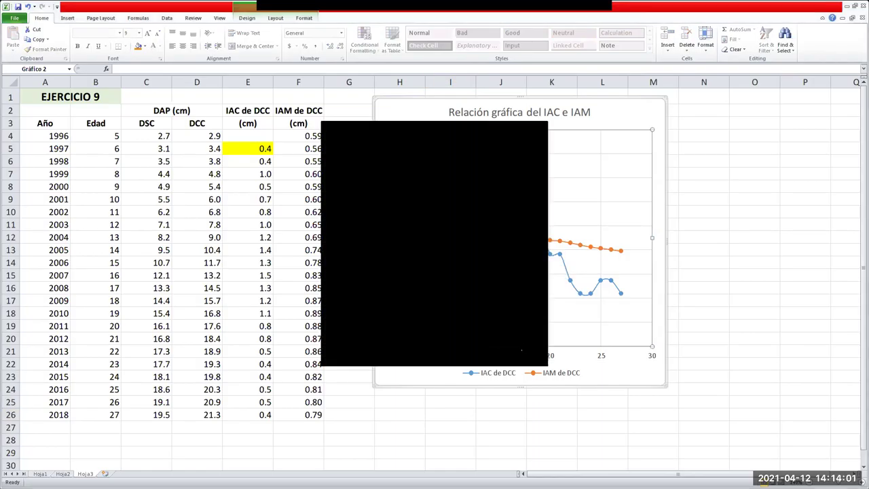
click(533, 358)
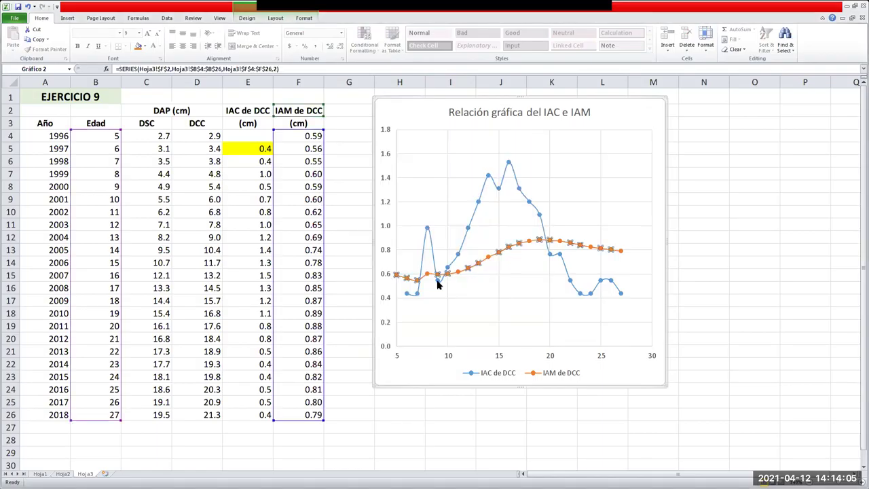
right_click(439, 275)
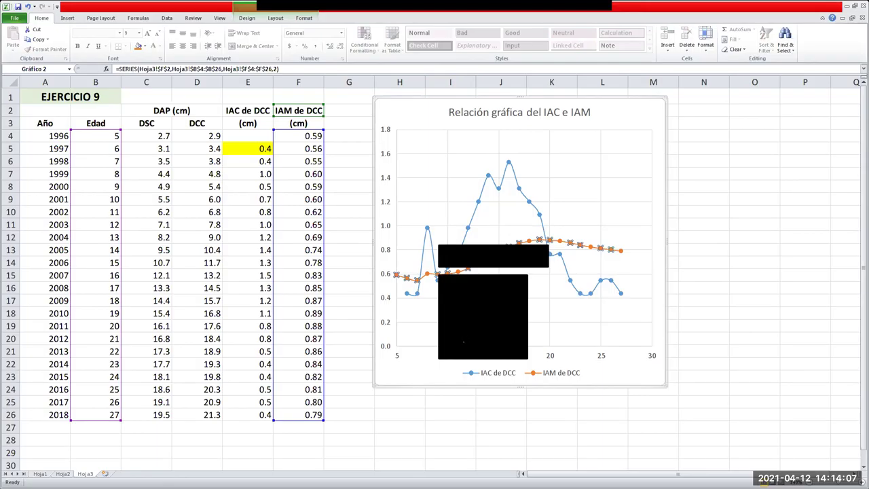
click(482, 350)
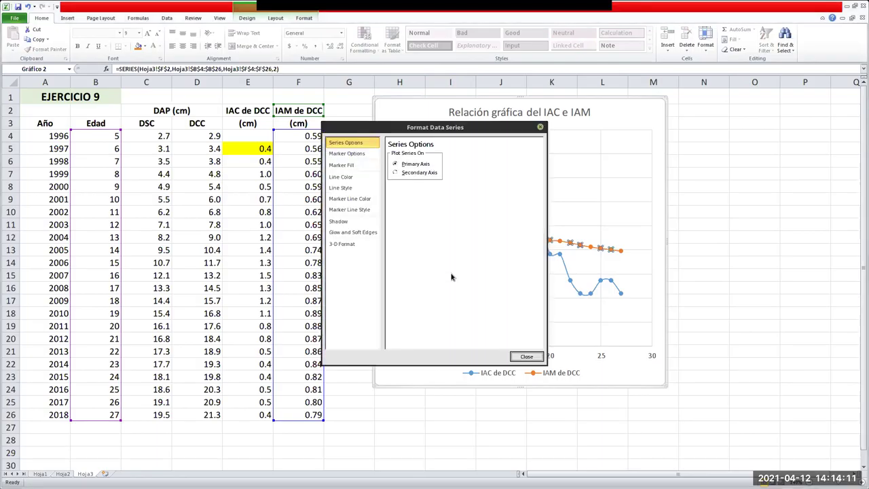
key(Escape)
Check the chart's data source from the IAM de DCC series and close it
right_click(446, 275)
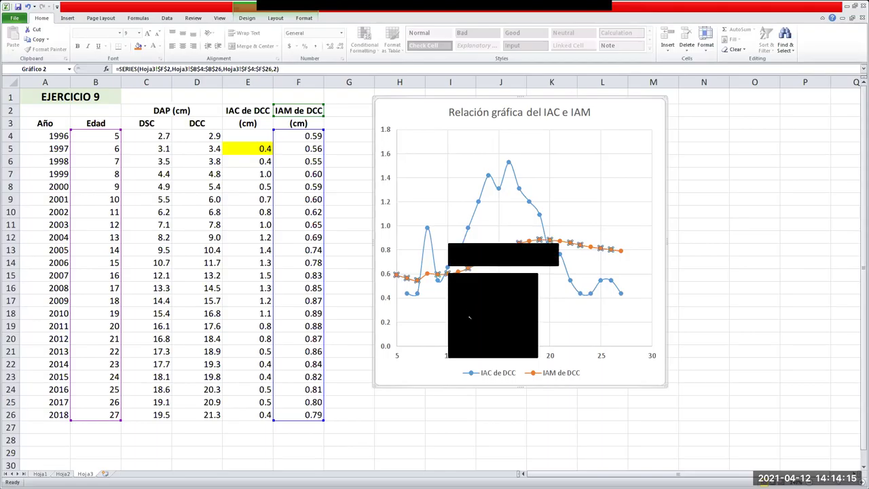
click(451, 414)
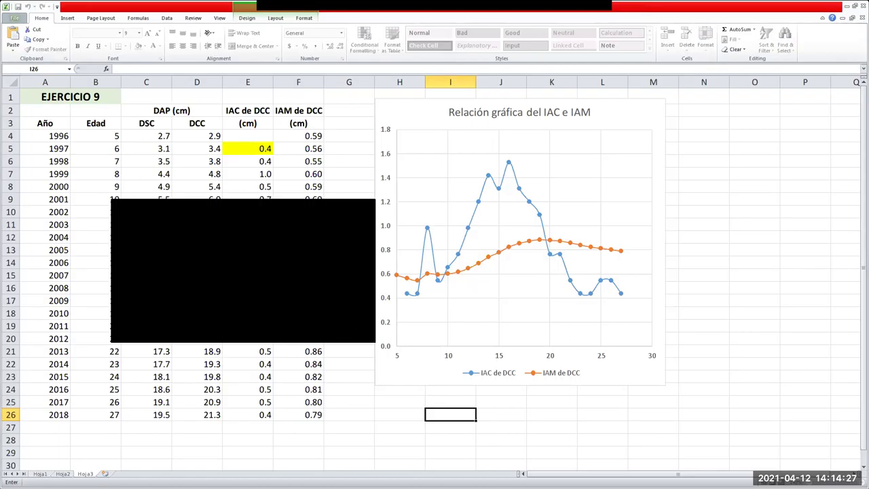
click(352, 331)
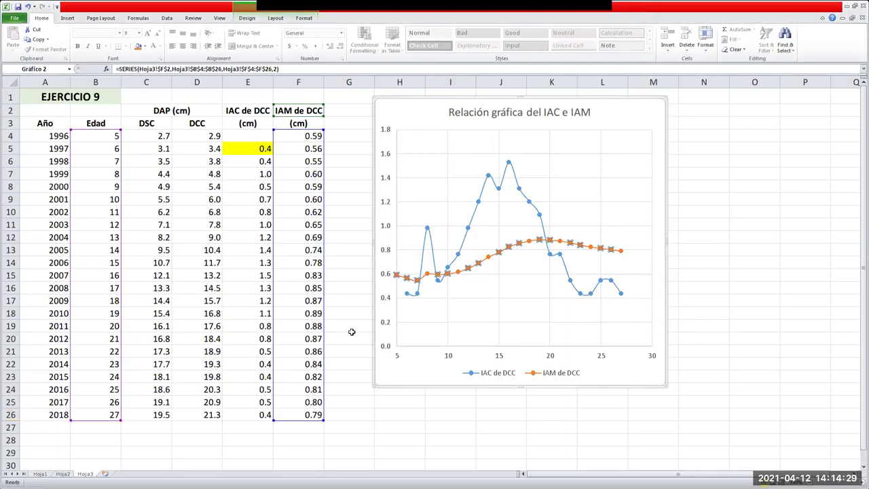
click(353, 389)
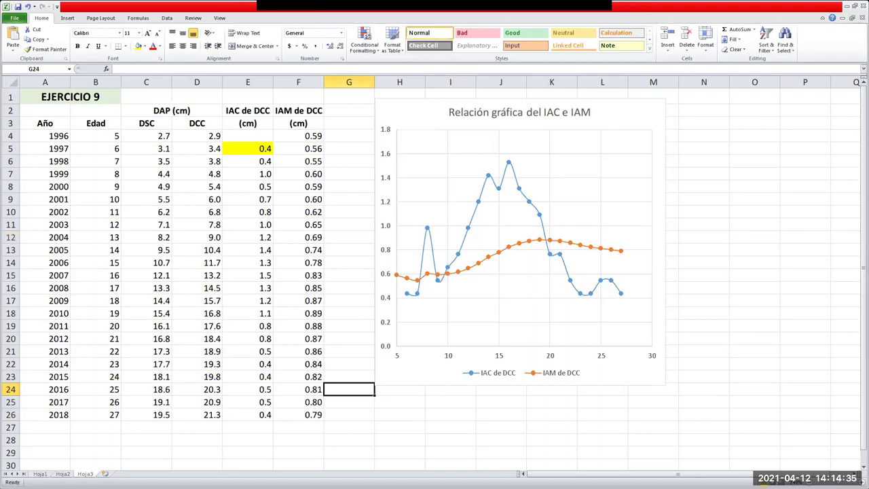
Examine how the Edad, DCC and IAC de DCC columns correspond to the points plotted in the IAC and IAM chart
click(227, 261)
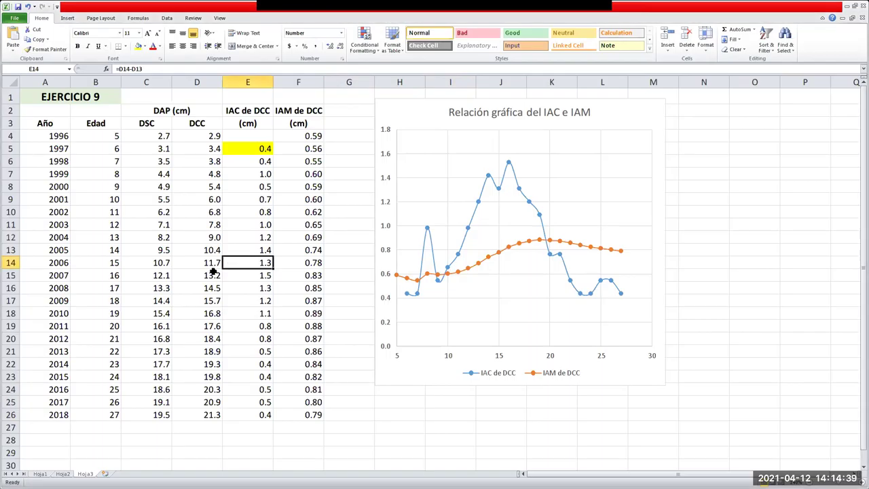
click(428, 230)
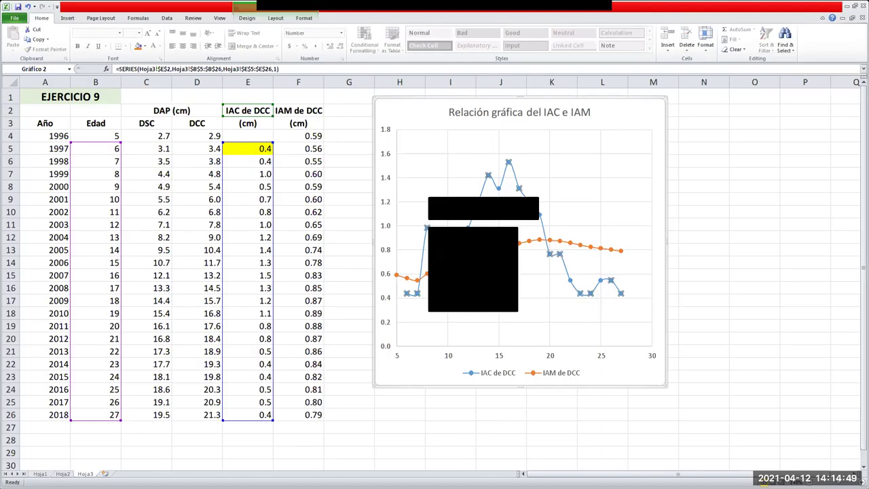
click(248, 262)
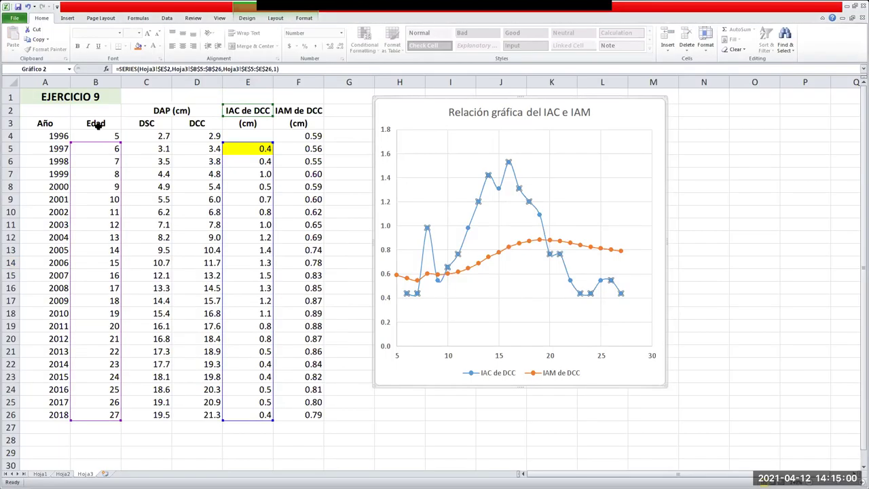
click(95, 123)
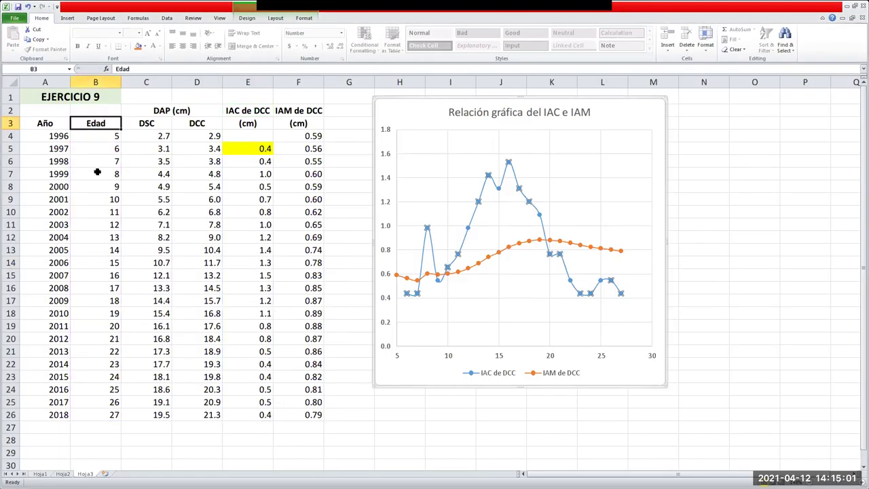
drag(96, 123, 94, 415)
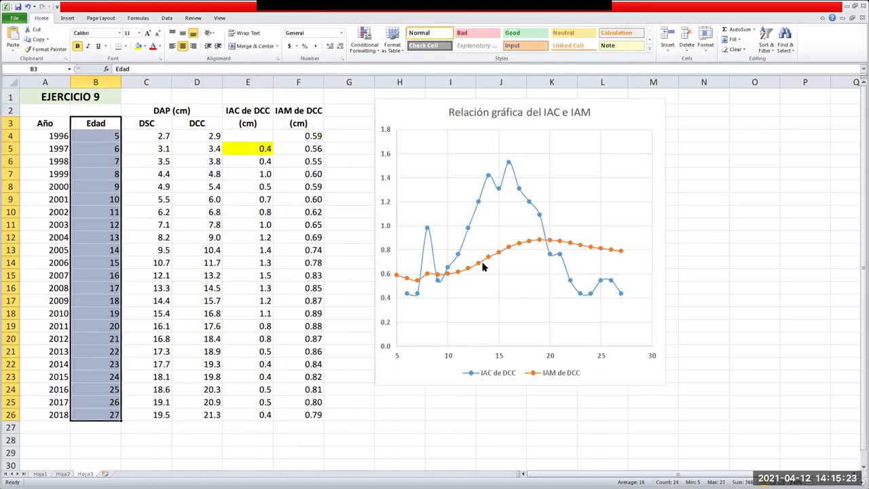
click(416, 292)
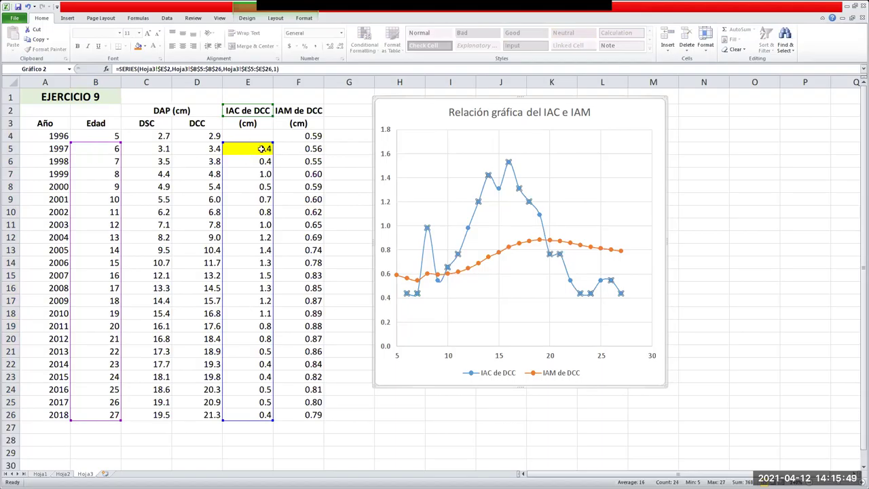
click(219, 450)
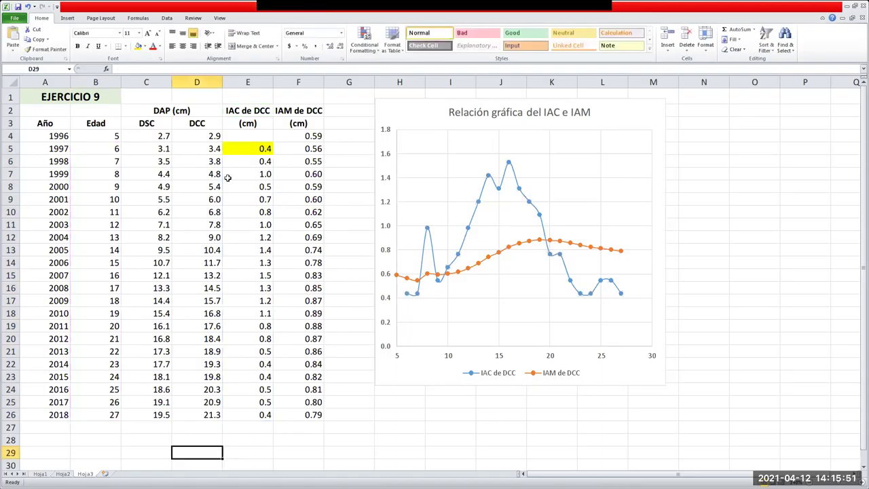
drag(201, 143, 194, 413)
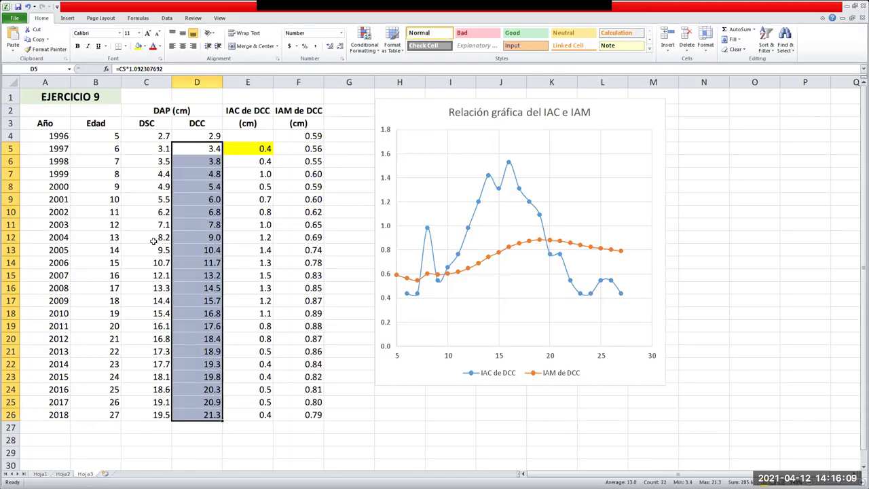
click(393, 429)
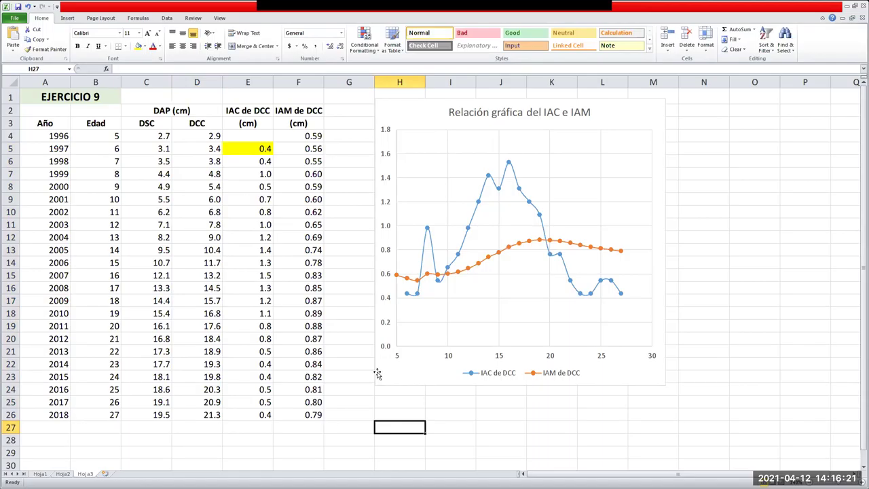
drag(103, 123, 109, 414)
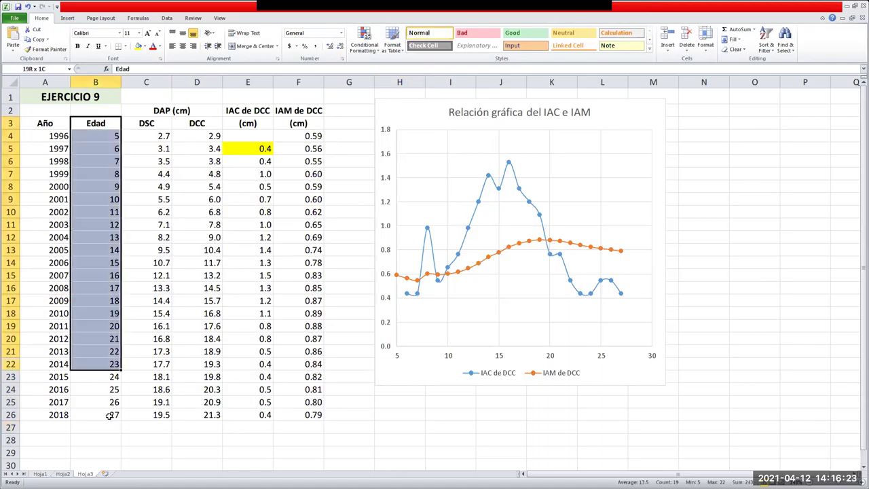
click(101, 136)
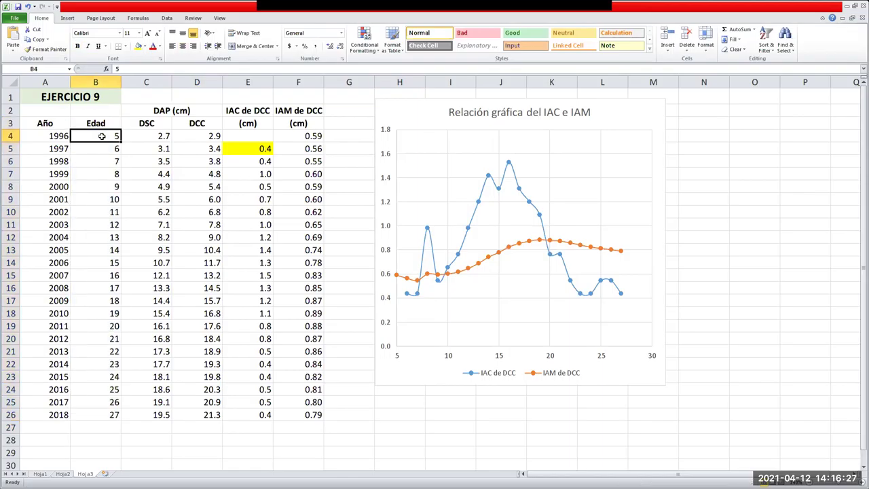
click(161, 136)
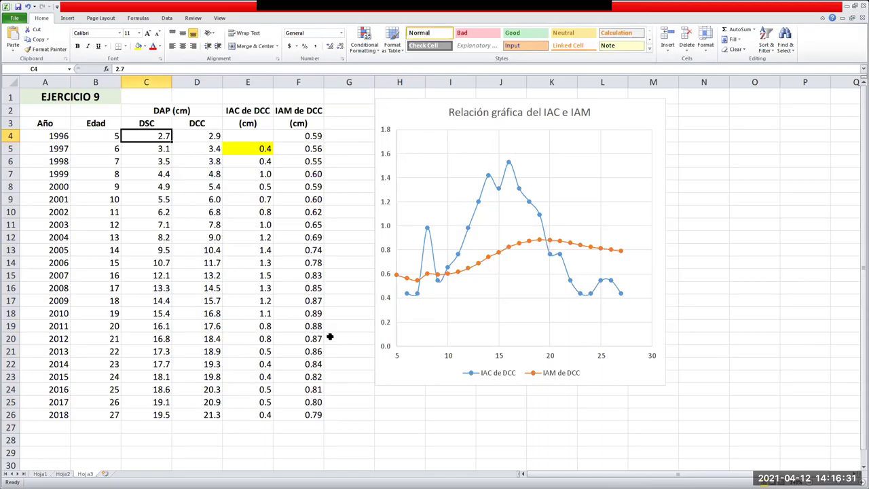
key(Left)
key(Up)
key(Up)
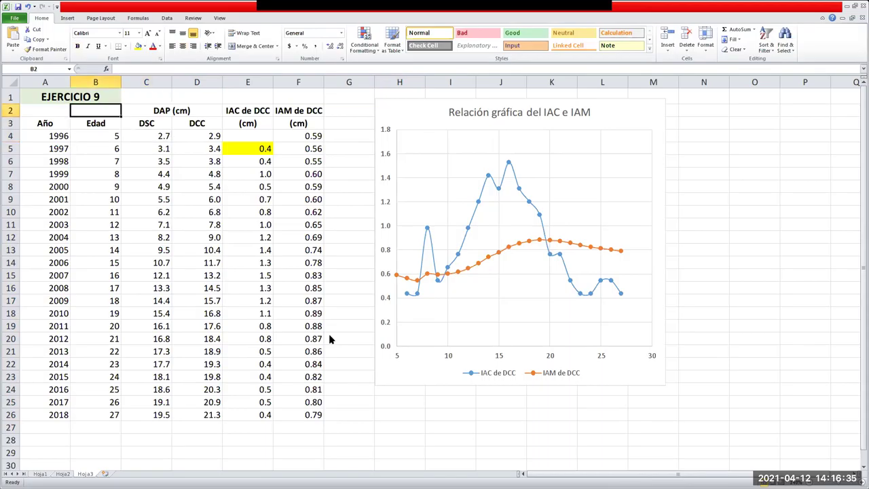
key(Up)
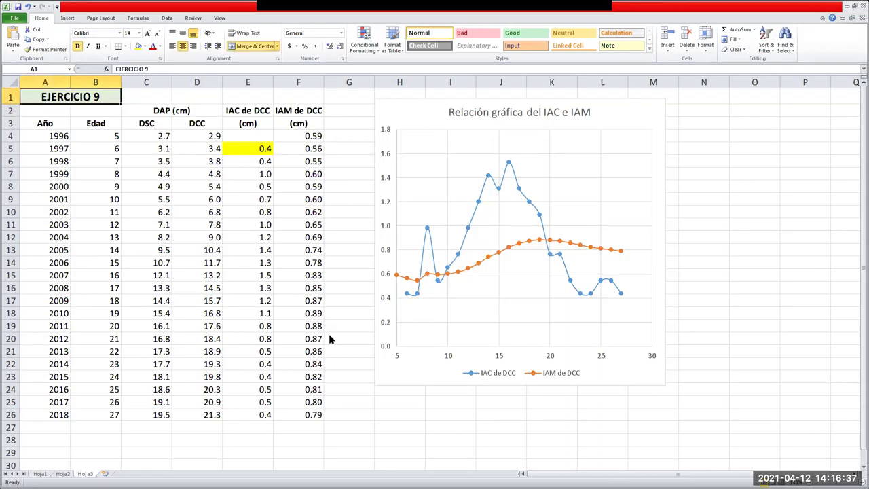
key(Down)
key(Down)
key(Down)
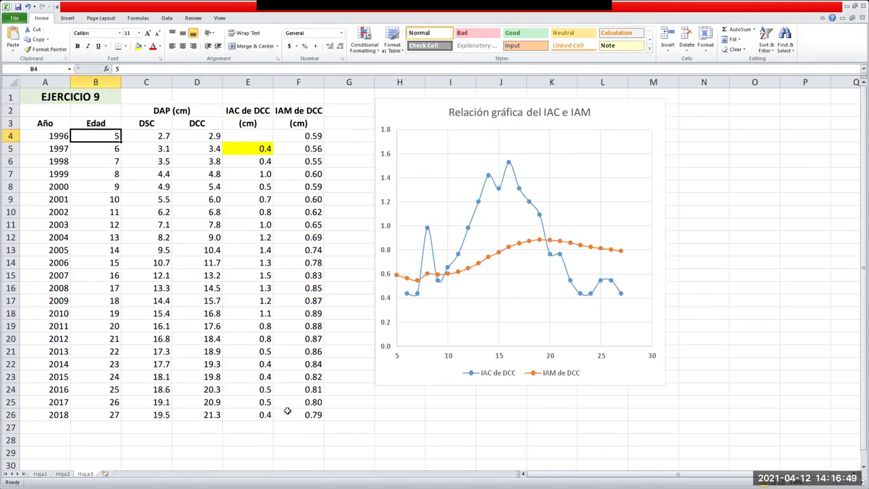
Display the IAM de DCC values in F4:F26 with three decimals and return them to two
drag(305, 112, 311, 416)
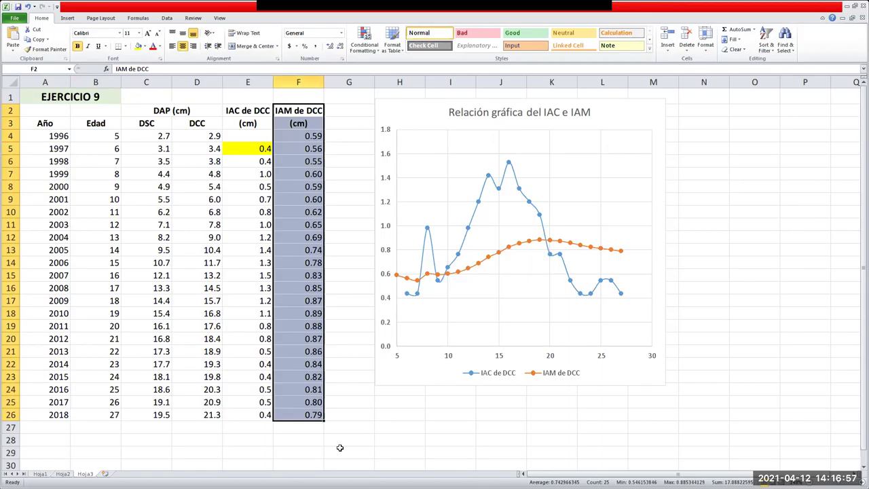
drag(311, 134, 292, 415)
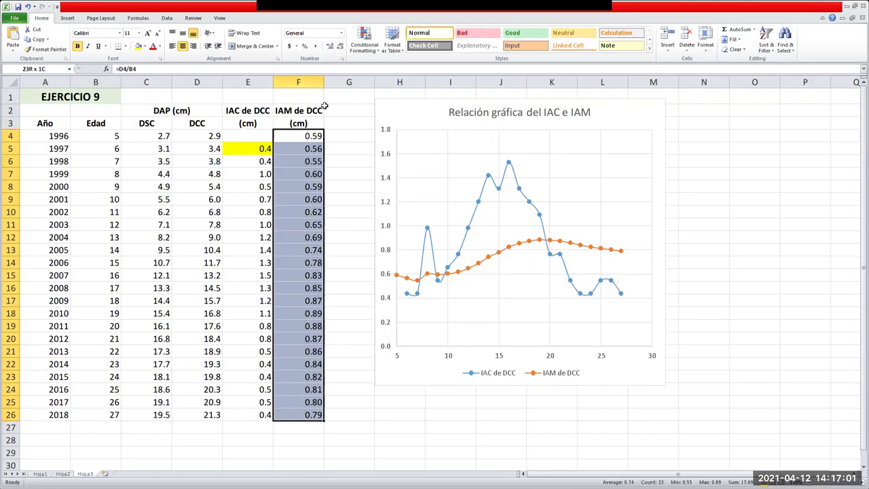
click(331, 46)
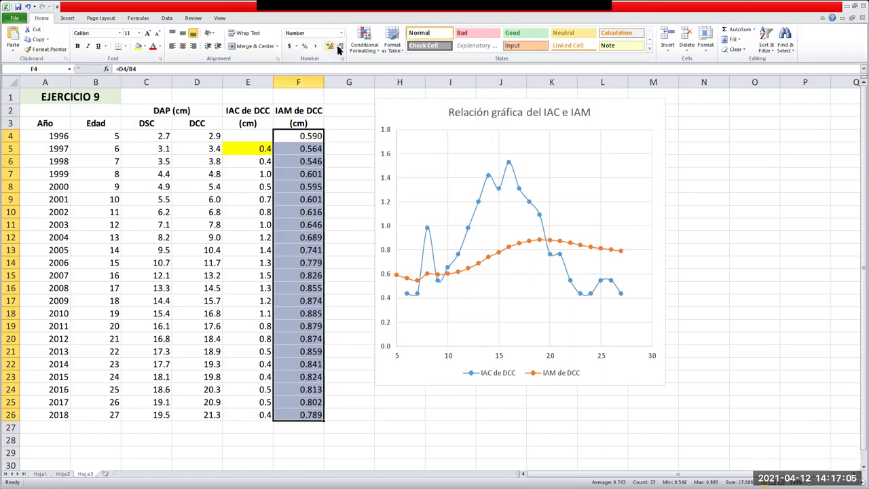
click(338, 49)
click(340, 134)
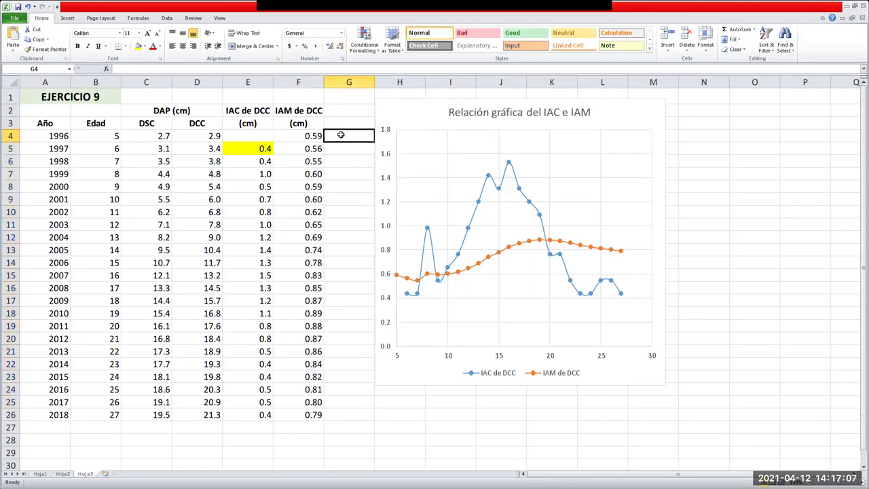
key(Left)
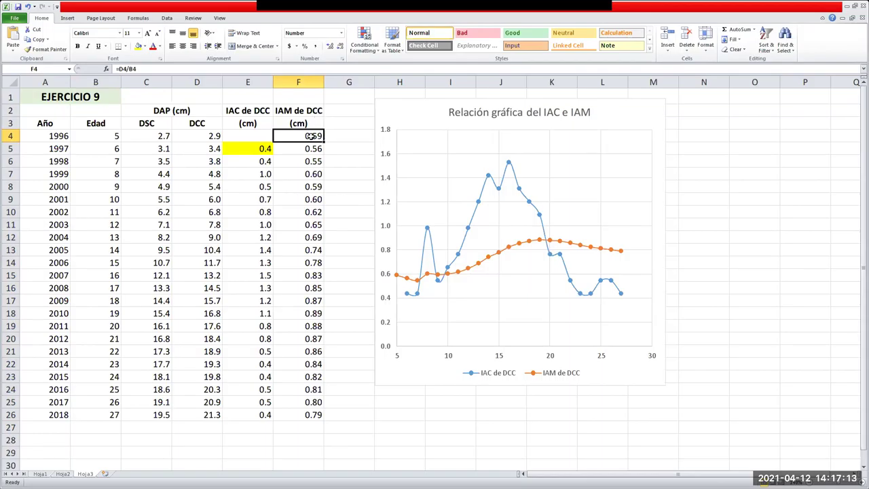
Compare the decimal places of the IAM de DCC values with those of the DSC and DCC columns
drag(310, 136, 307, 418)
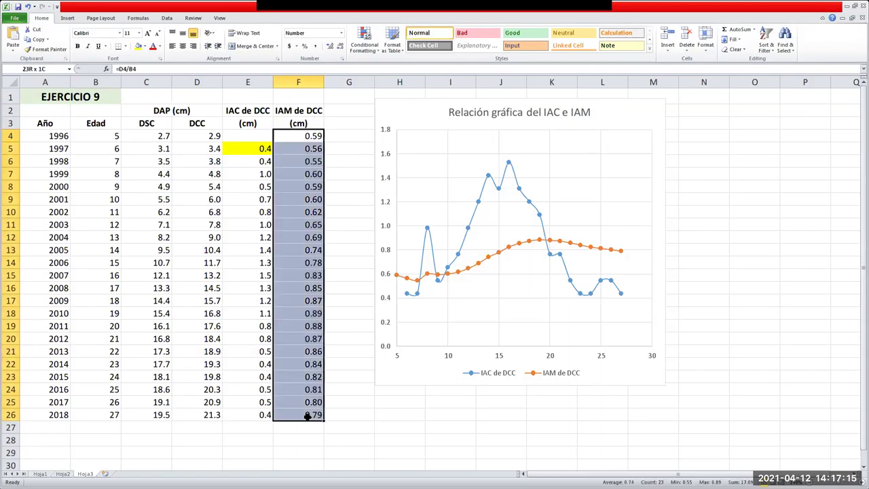
drag(160, 138, 198, 413)
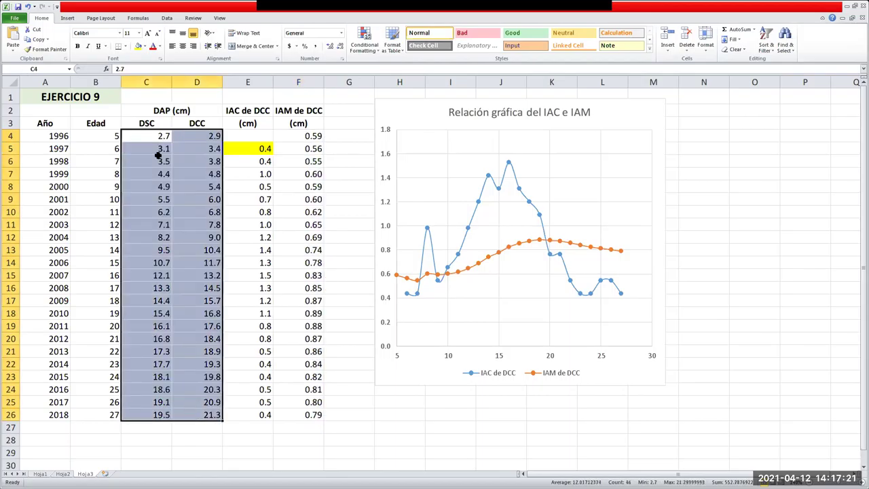
drag(156, 135, 156, 414)
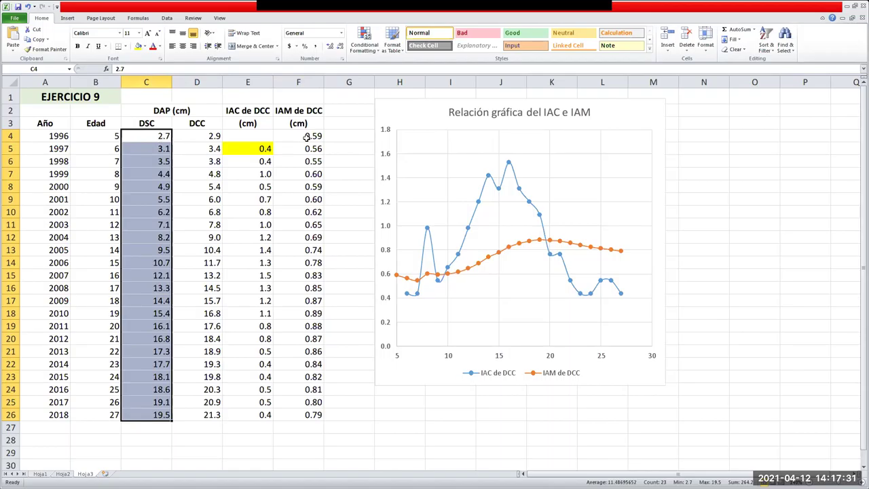
Reduce the IAM de DCC values in F4:F26 to one decimal
drag(306, 137, 297, 415)
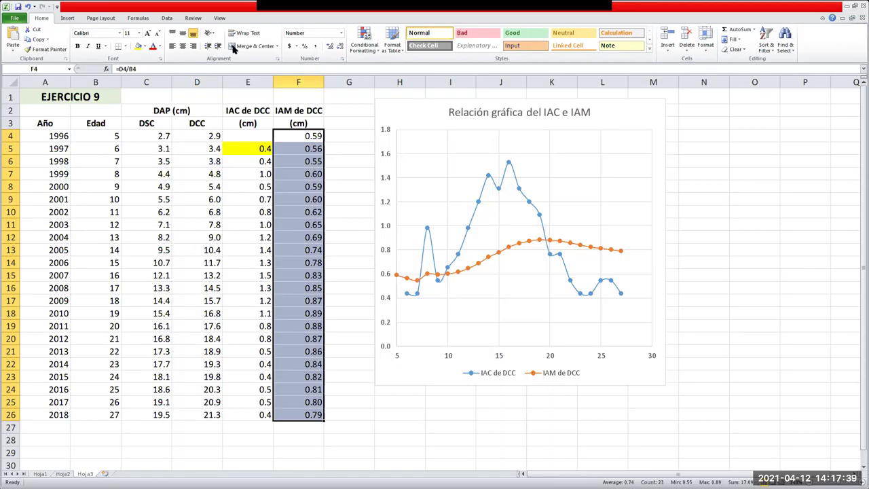
click(341, 46)
click(343, 231)
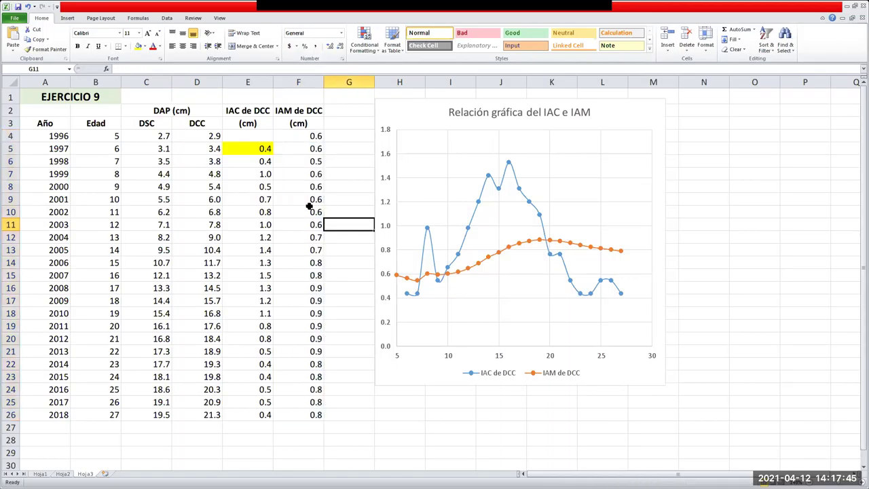
Extend the IAM de DCC values in F4:F26 to four decimals
drag(299, 136, 310, 414)
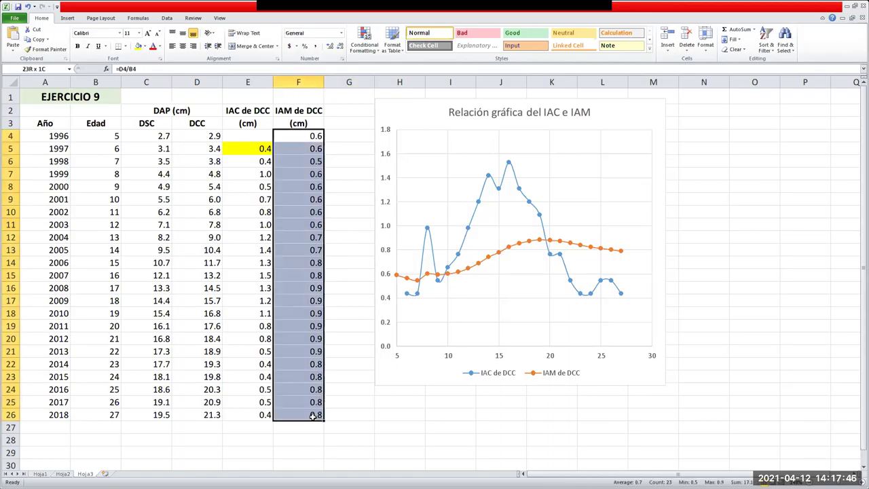
click(339, 47)
click(330, 46)
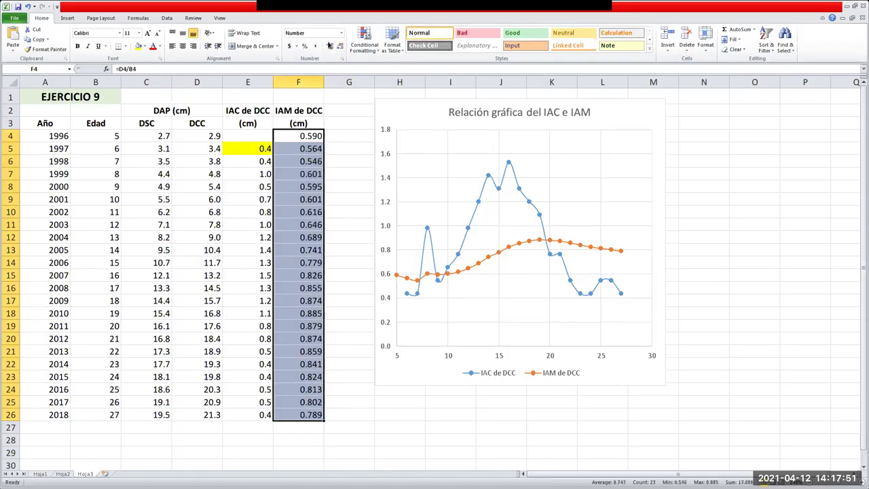
click(339, 189)
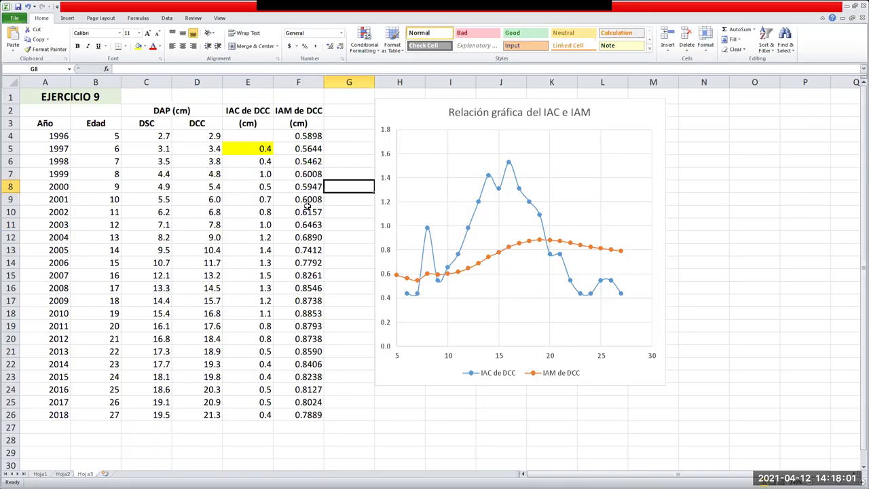
Bring the IAM de DCC values in F4:F26 back to one decimal
click(298, 136)
shift+click(305, 414)
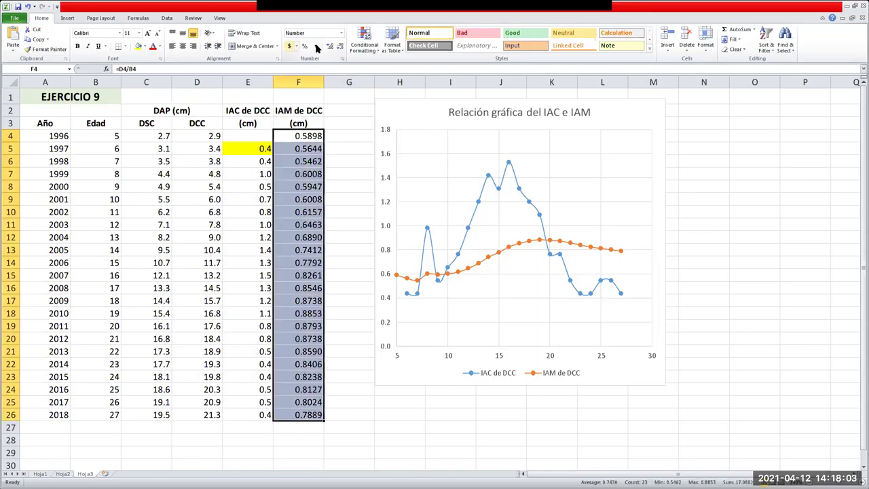
click(330, 45)
click(340, 46)
click(340, 46)
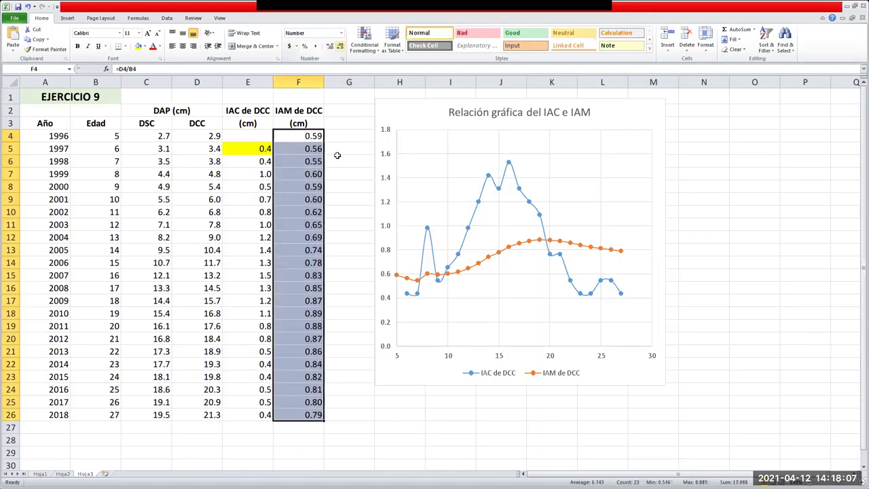
Examine which rounded IAM de DCC values repeat down the column and compare them with the IAM curve in the chart
drag(316, 136, 316, 148)
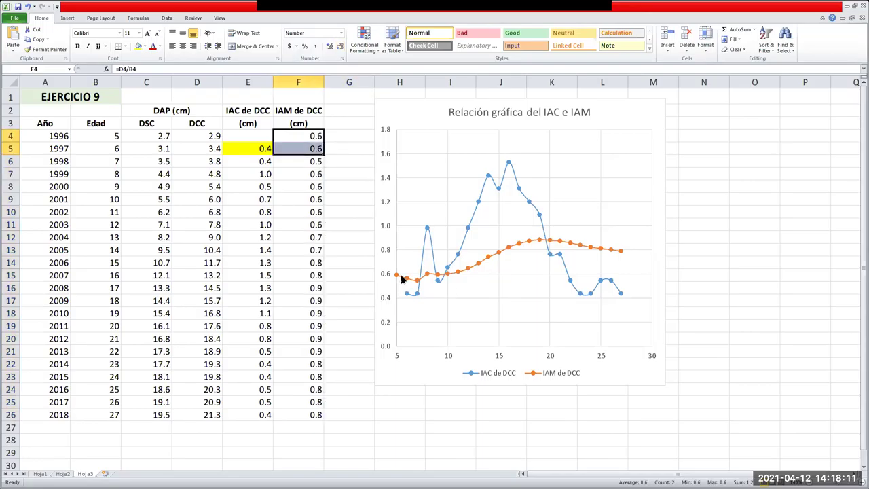
click(311, 167)
drag(309, 175, 298, 222)
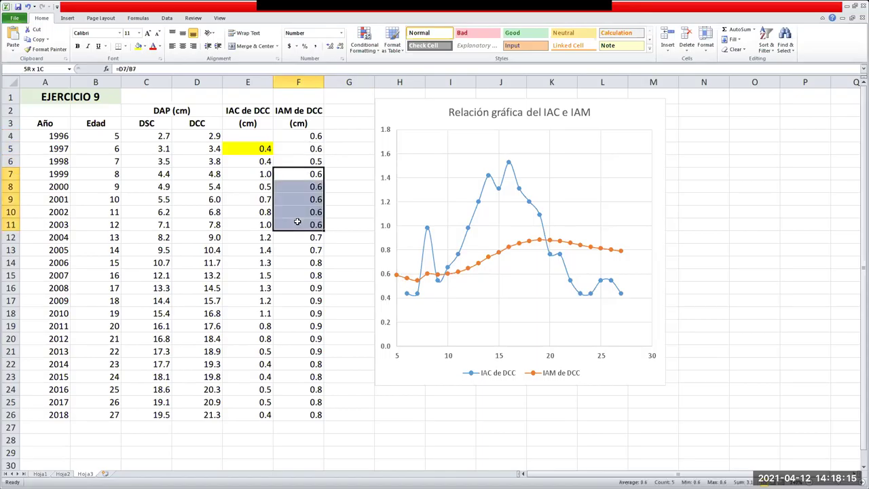
drag(310, 263, 310, 317)
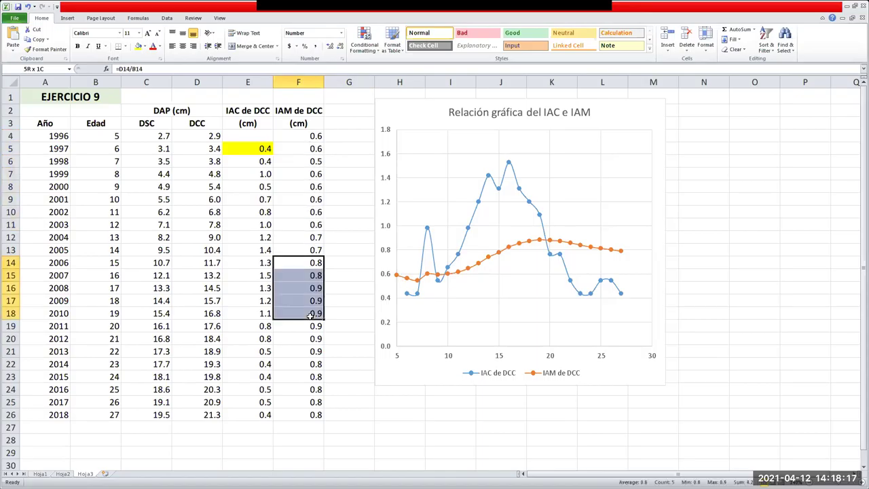
drag(309, 138, 317, 415)
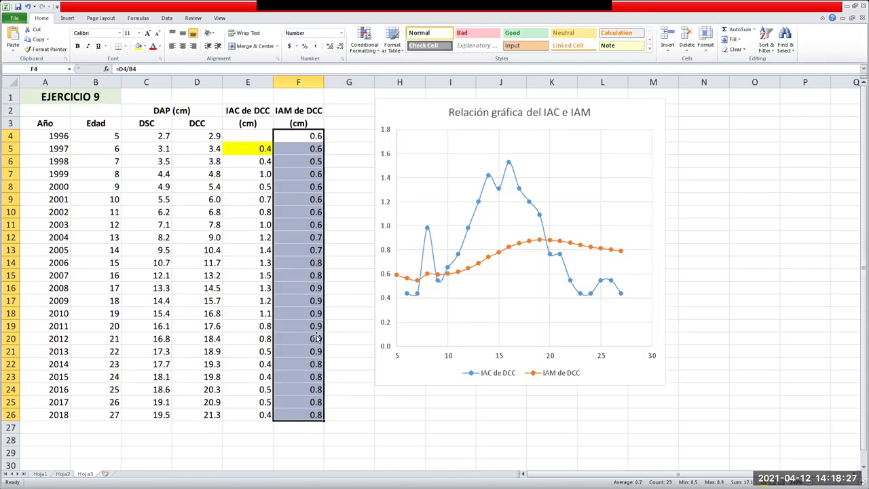
click(316, 288)
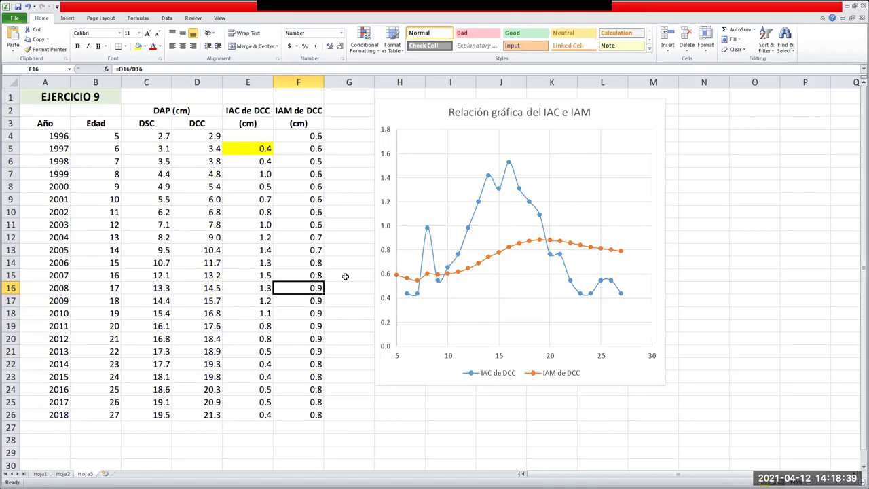
Format the IAM de DCC values in F4:F26 with three decimals
drag(302, 135, 301, 415)
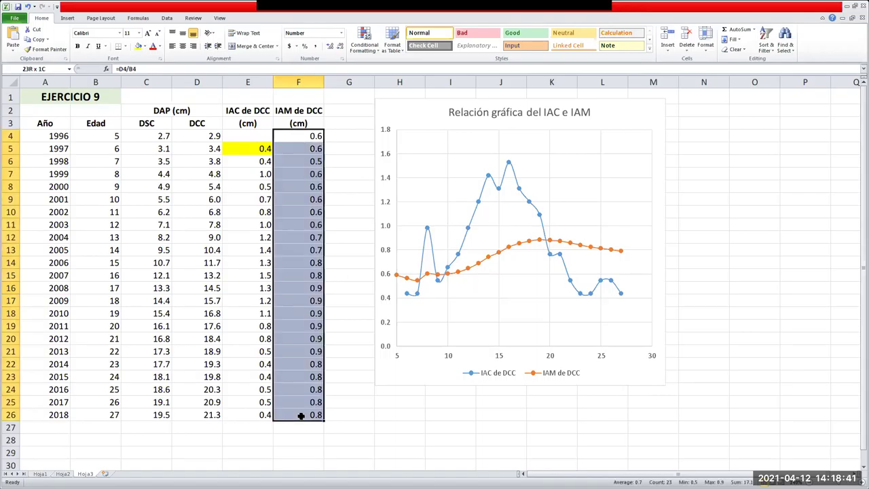
click(337, 47)
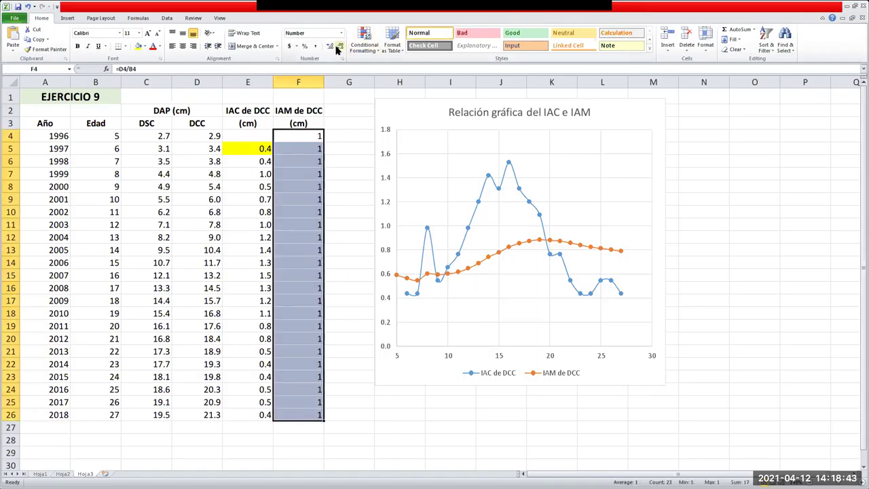
click(330, 46)
click(331, 47)
click(331, 46)
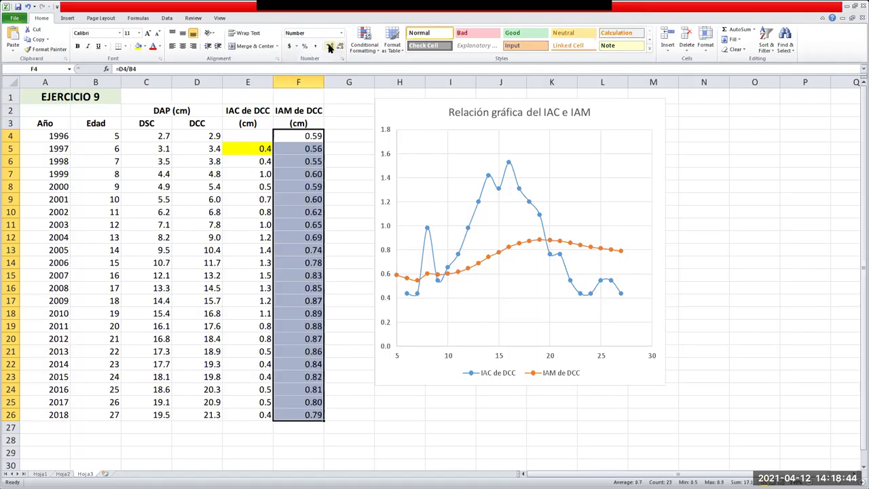
click(336, 173)
Check the decimals of the IAC de DCC values in E5:E26 against the IAM de DCC column
drag(248, 148, 260, 417)
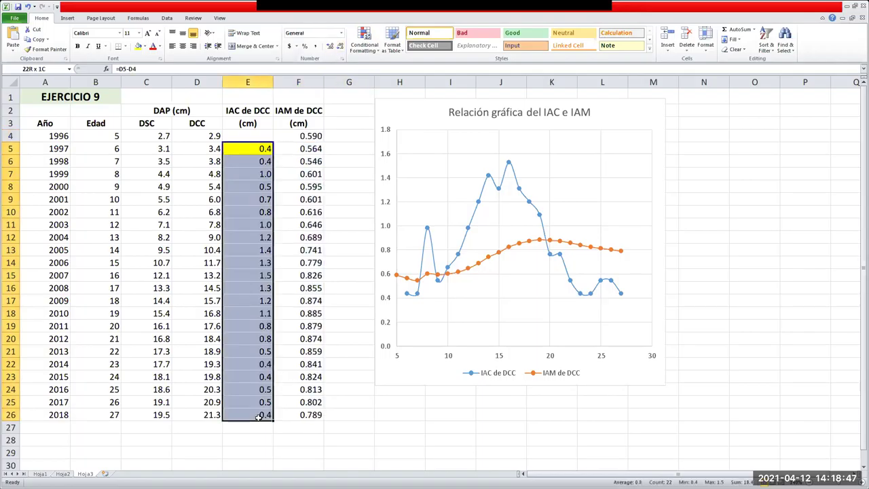
click(349, 151)
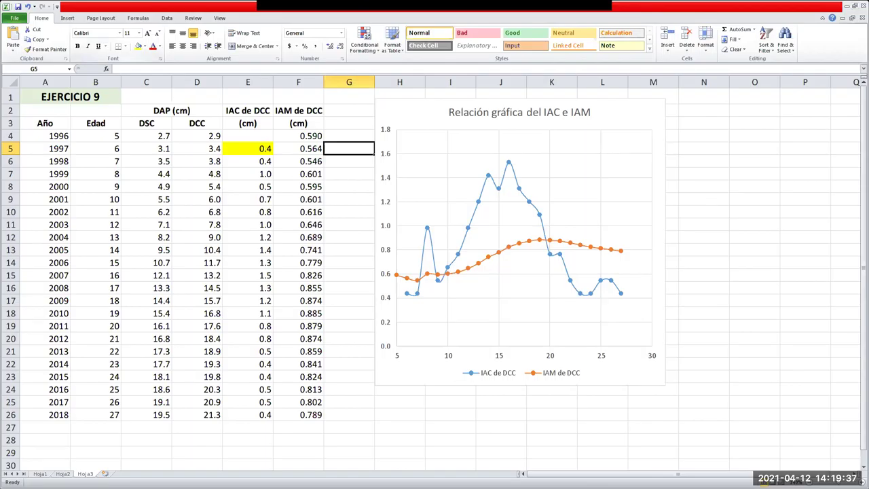
click(508, 410)
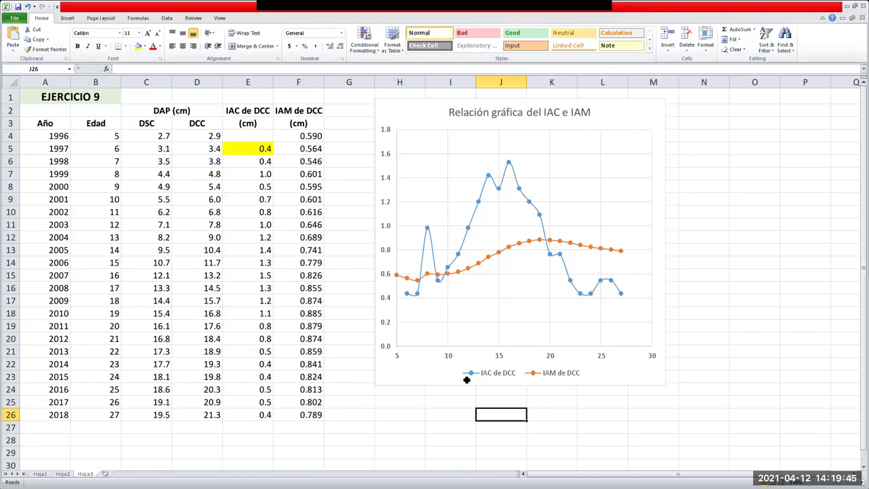
Try the Año column as X values for the chart's IAC de DCC series and restore the Edad column
click(478, 203)
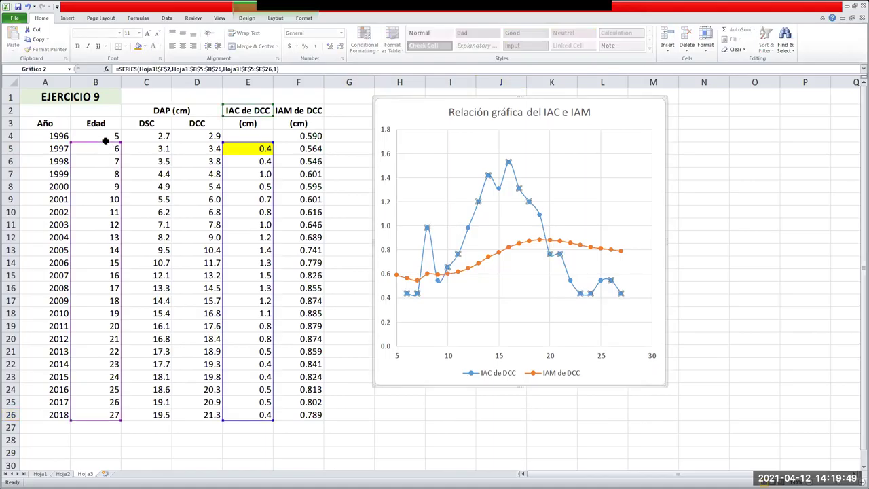
drag(107, 145, 49, 147)
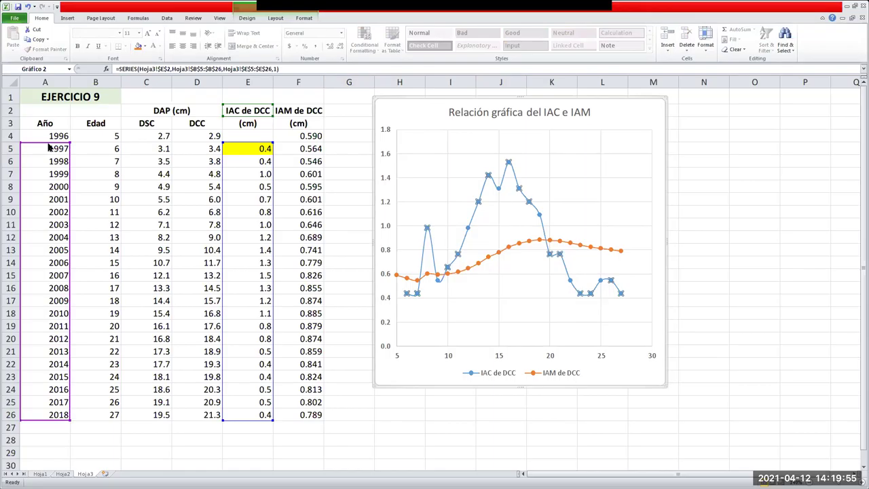
drag(48, 147, 48, 145)
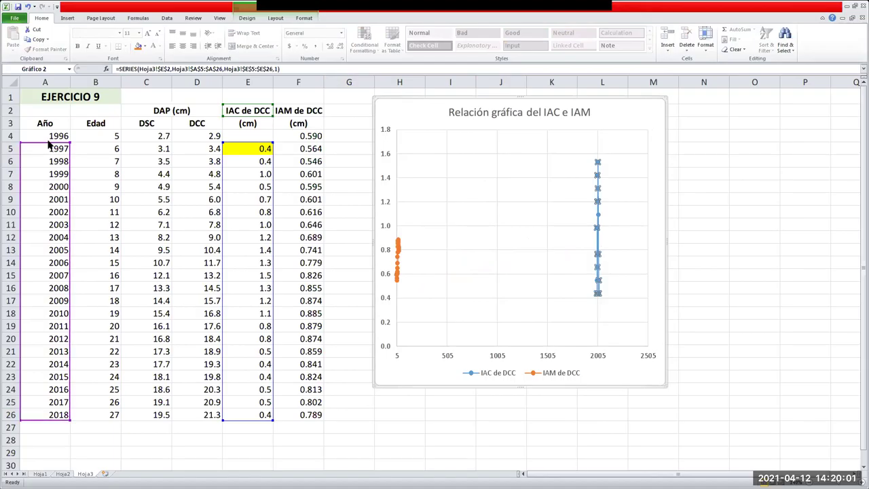
drag(71, 148, 89, 147)
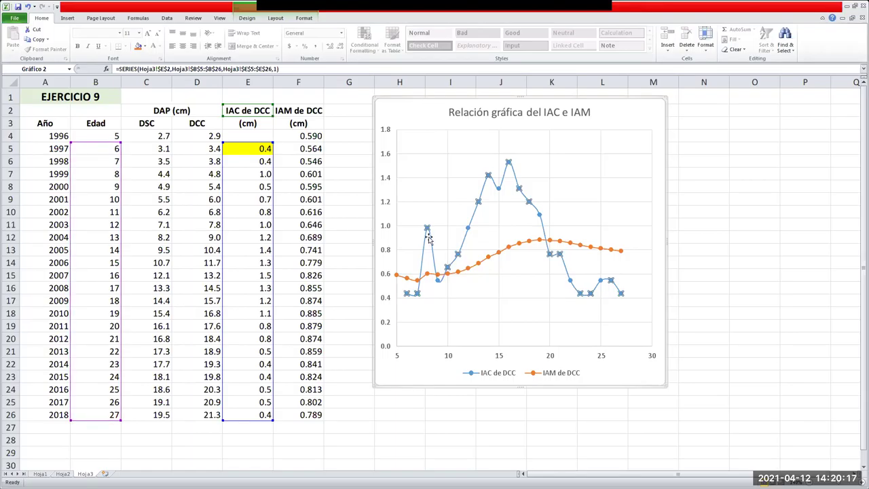
Inspect the source ranges of the chart's IAM de DCC series
click(499, 253)
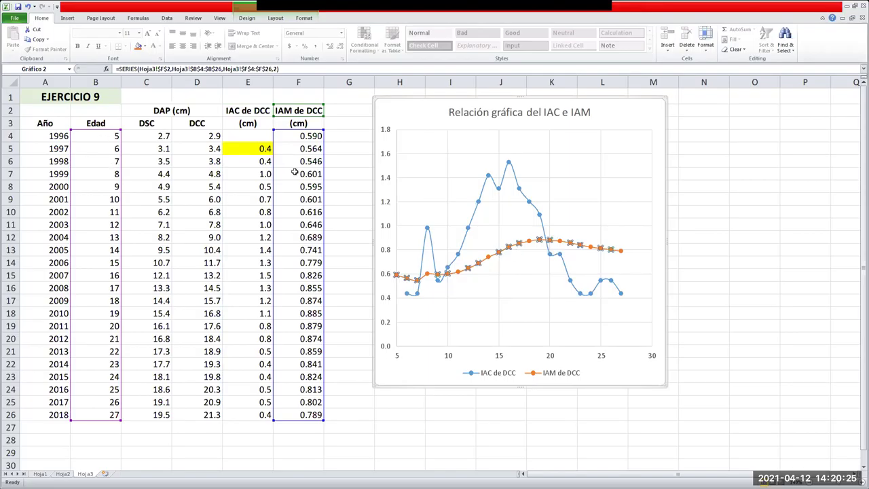
Deselect the chart series and bring up the EJERCICIOS 2 A 7 table with its written answers on sheet Hoja1
click(710, 311)
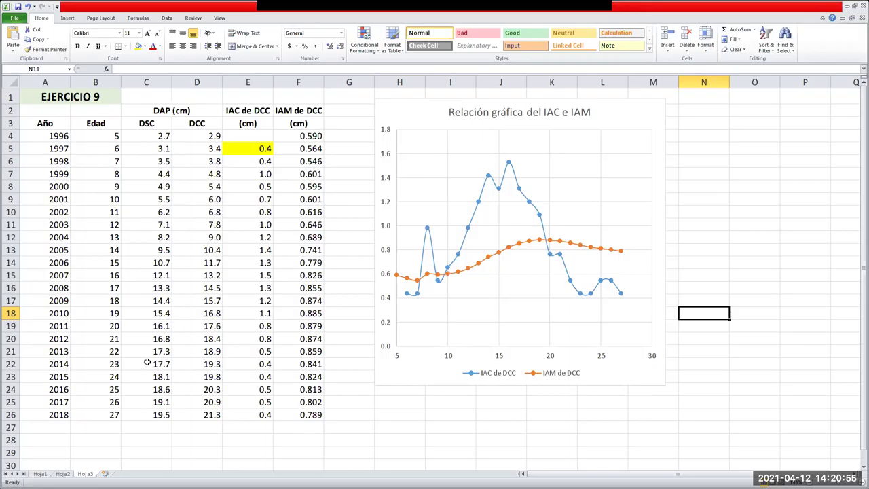
click(60, 474)
click(43, 474)
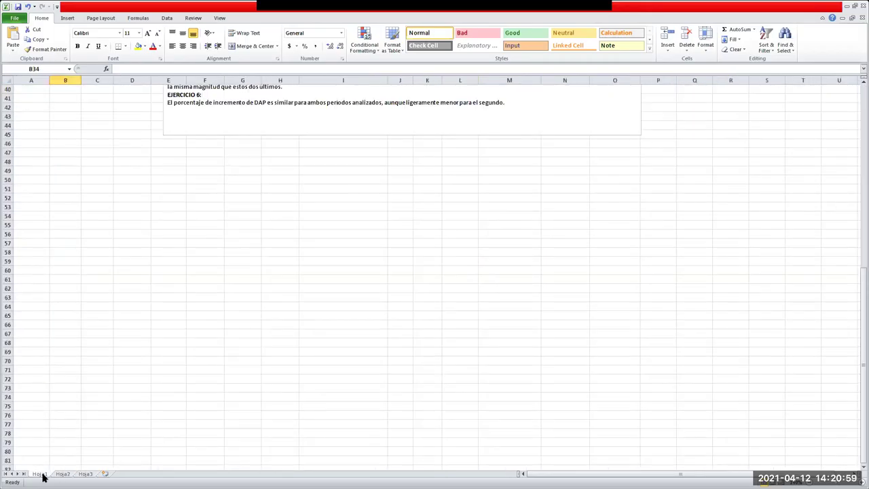
scroll(221, 343, up, 8)
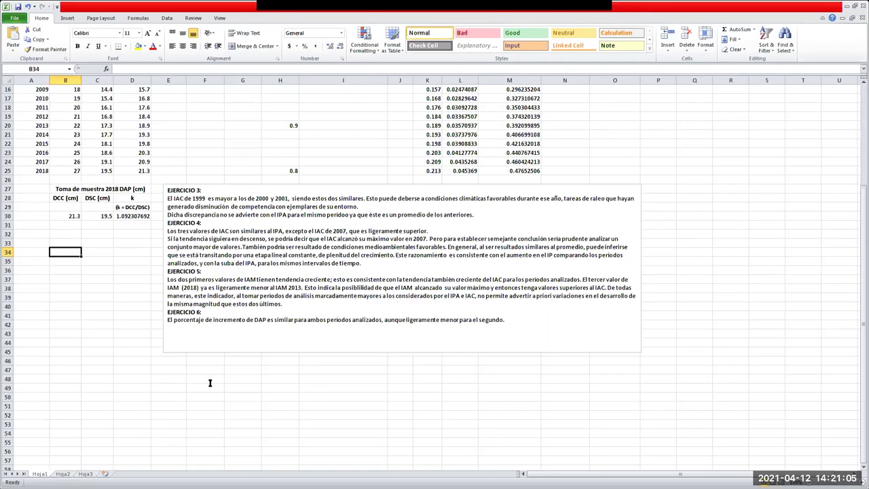
scroll(211, 381, up, 5)
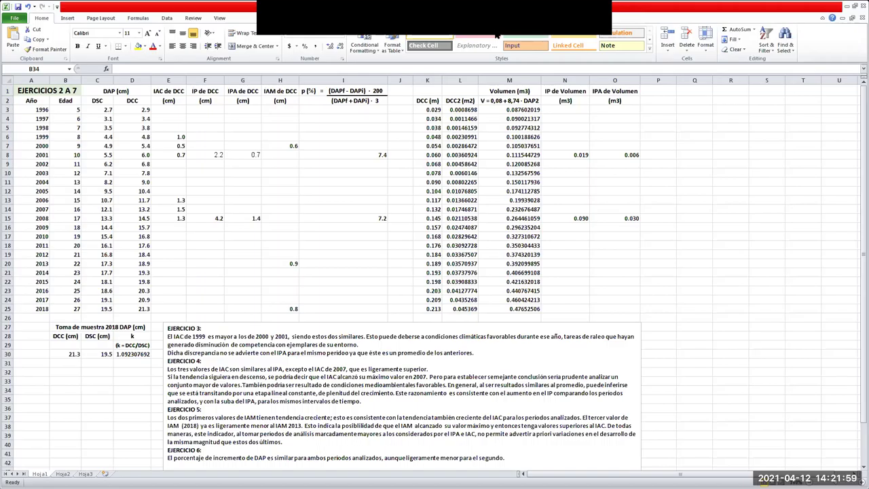
Switch to the Word document Ayuda TP crecimiento (3).docx and find exercise 6 on expressing periodic increments as percentages with the Pressler formula
key(alt+Tab)
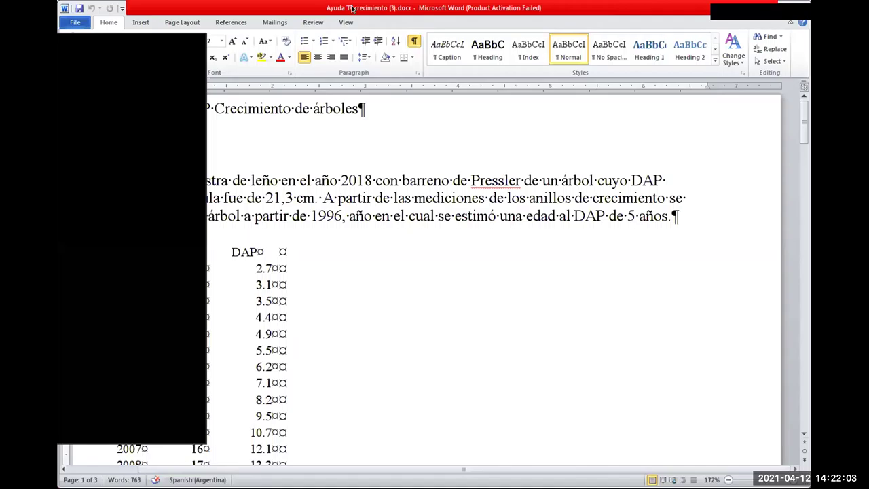
scroll(353, 277, down, 15)
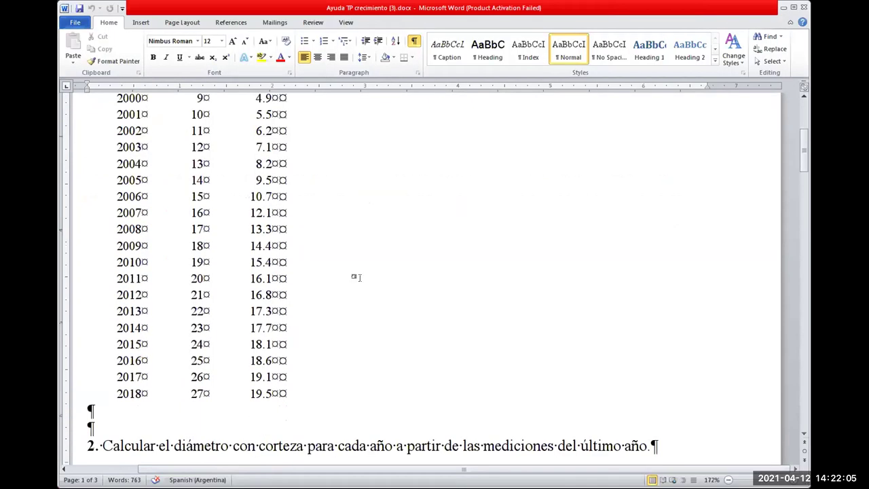
scroll(360, 298, down, 1)
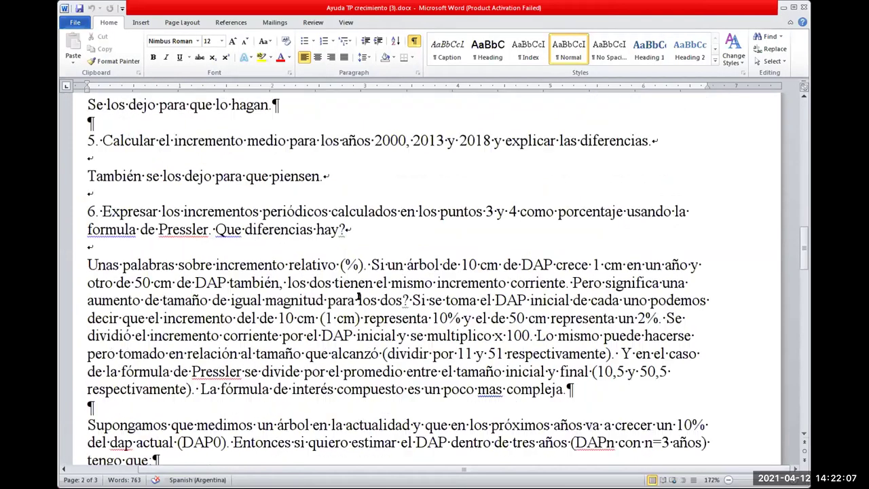
scroll(369, 292, down, 2)
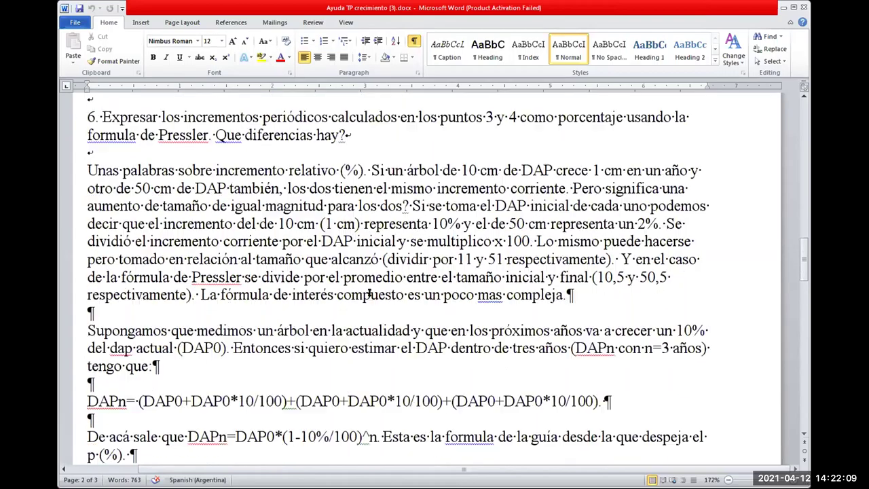
drag(87, 115, 352, 129)
click(377, 133)
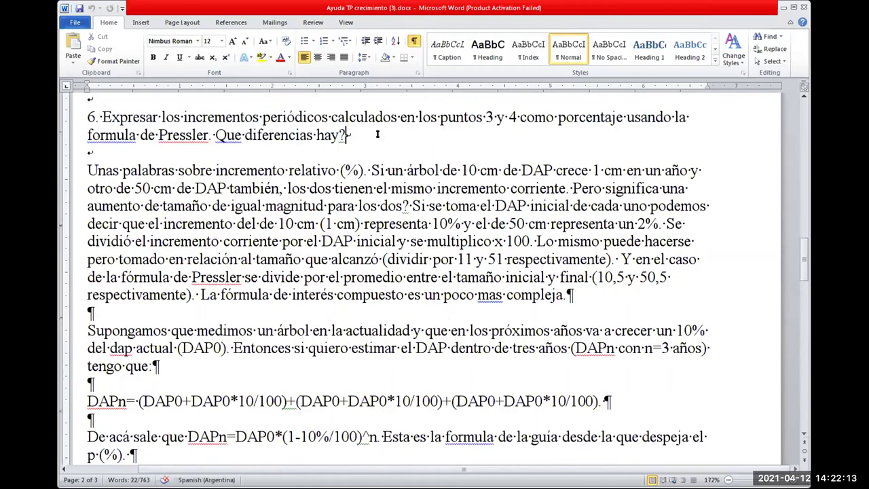